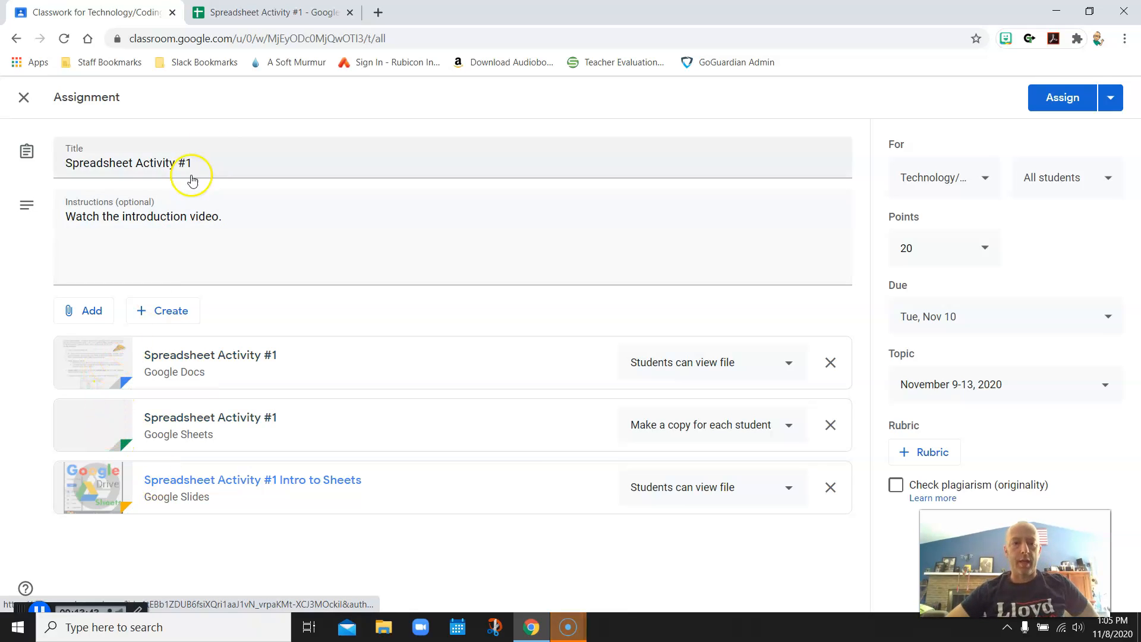
Open the Spreadsheet Activity #1 Google Docs attachment from the assignment and skim its instructions from start to end.
left_click(136, 378)
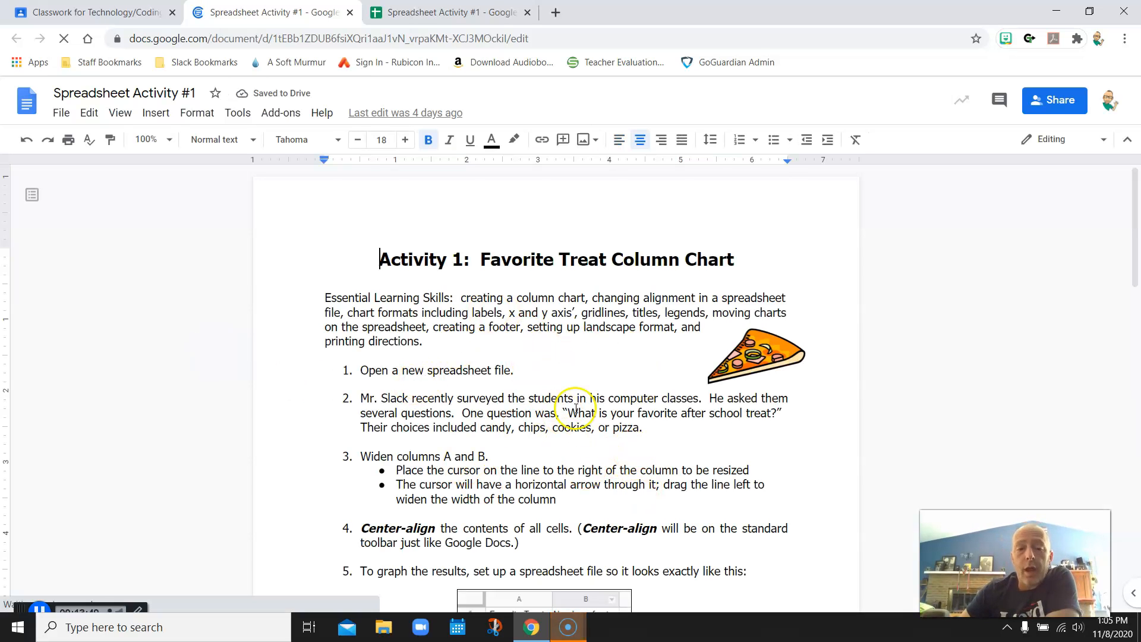
scroll(544, 404, "down", 10)
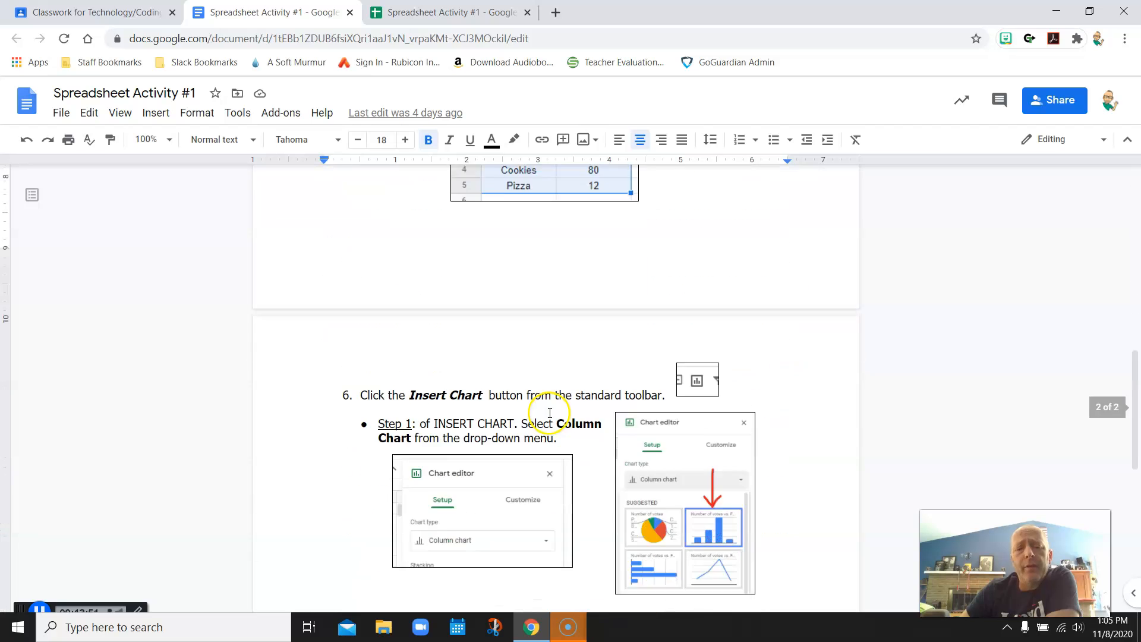
scroll(549, 412, "up", 5)
scroll(549, 412, "up", 5)
scroll(522, 433, "down", 10)
scroll(524, 438, "down", 7)
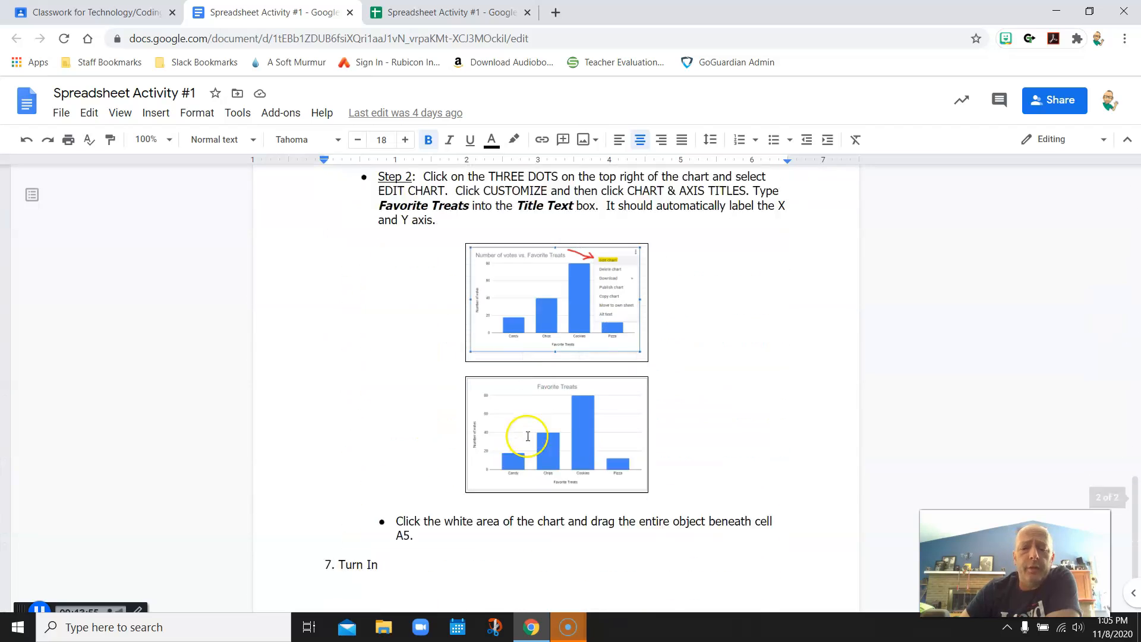
scroll(527, 435, "up", 2)
scroll(527, 436, "up", 12)
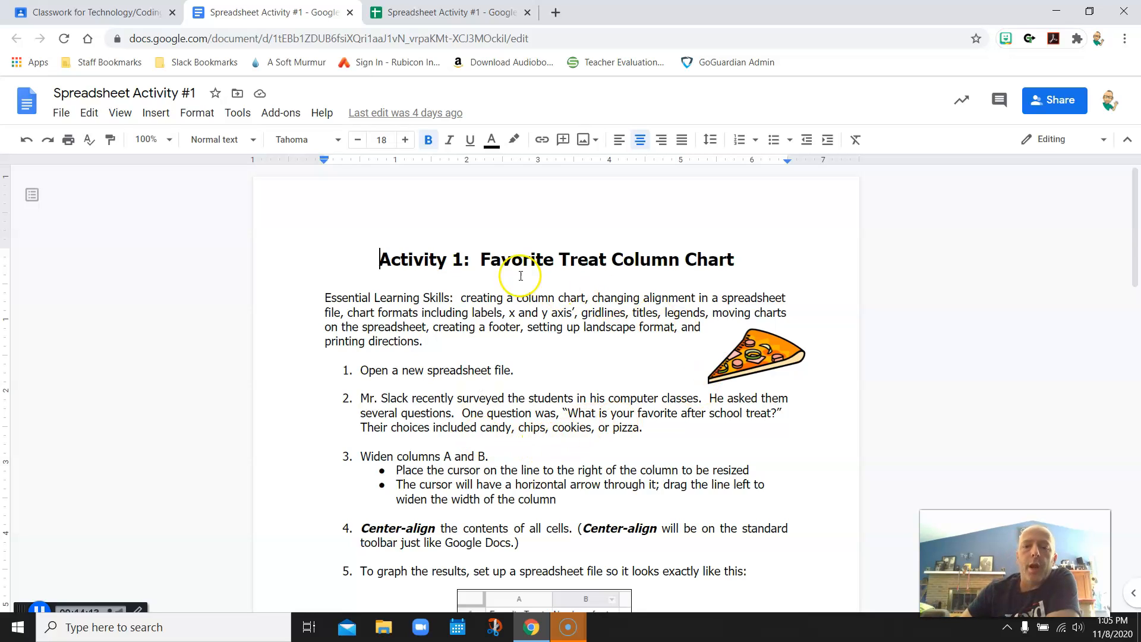
Examine the activity's title, essential learning skills and the sample Favorite Treats table in the instructions.
left_click_drag(483, 259, 702, 263)
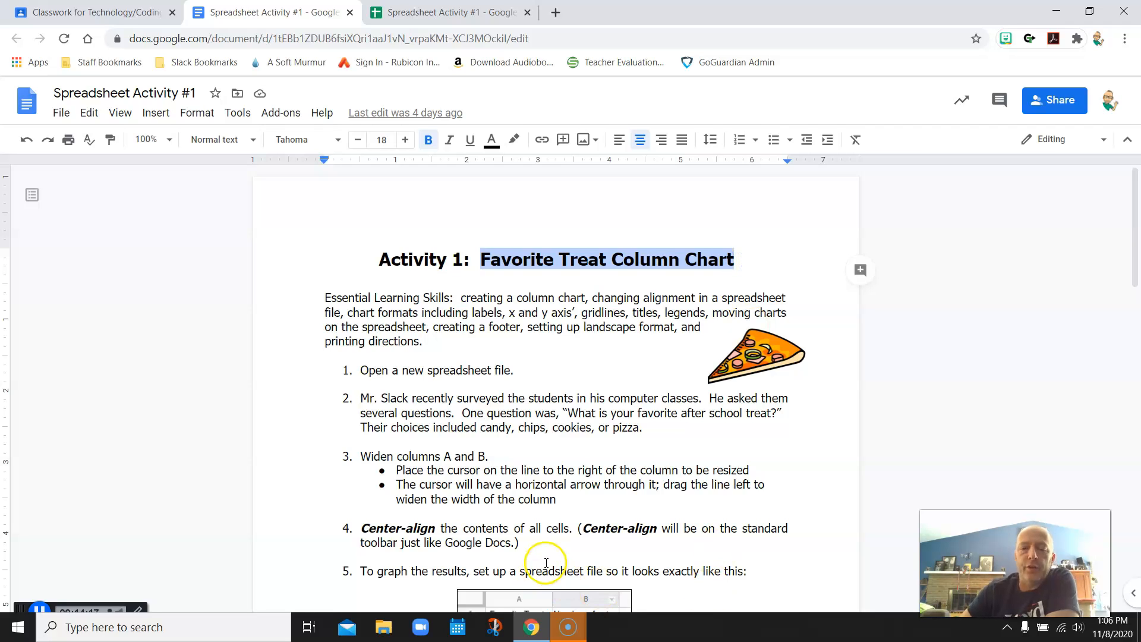
scroll(423, 475, "down", 1)
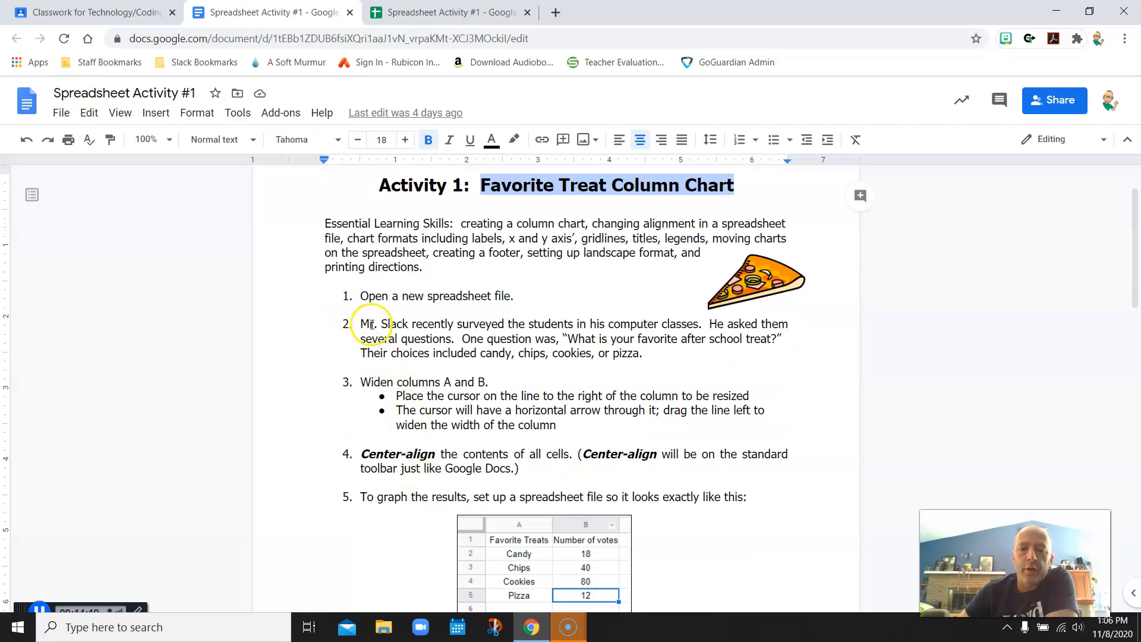
left_click_drag(593, 223, 424, 270)
scroll(523, 417, "down", 5)
scroll(583, 357, "up", 2)
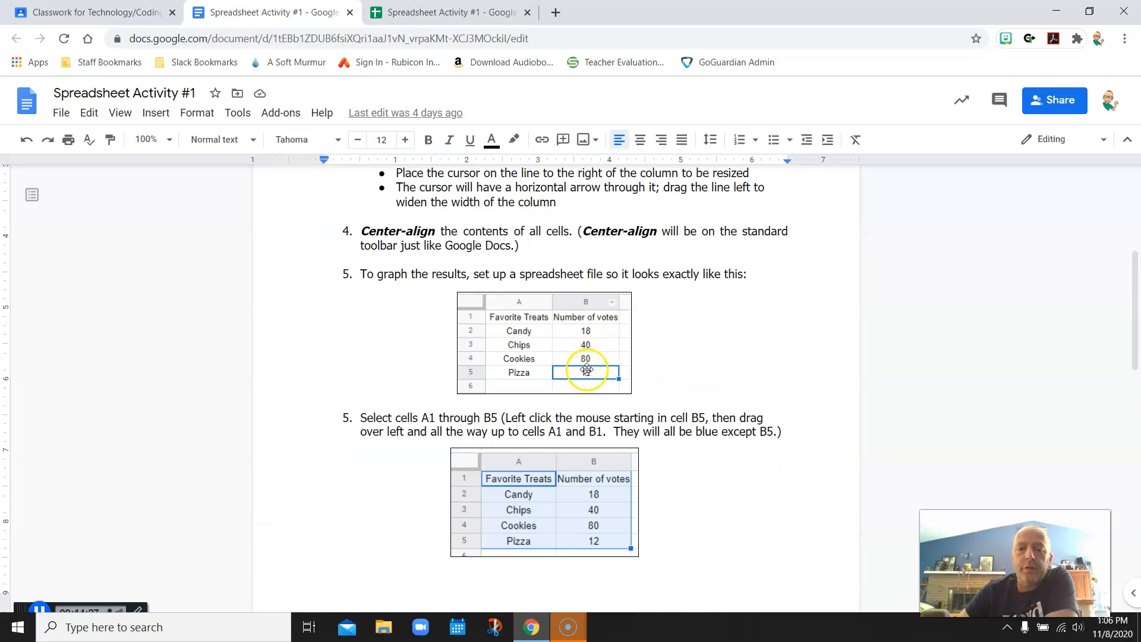
left_click(666, 317)
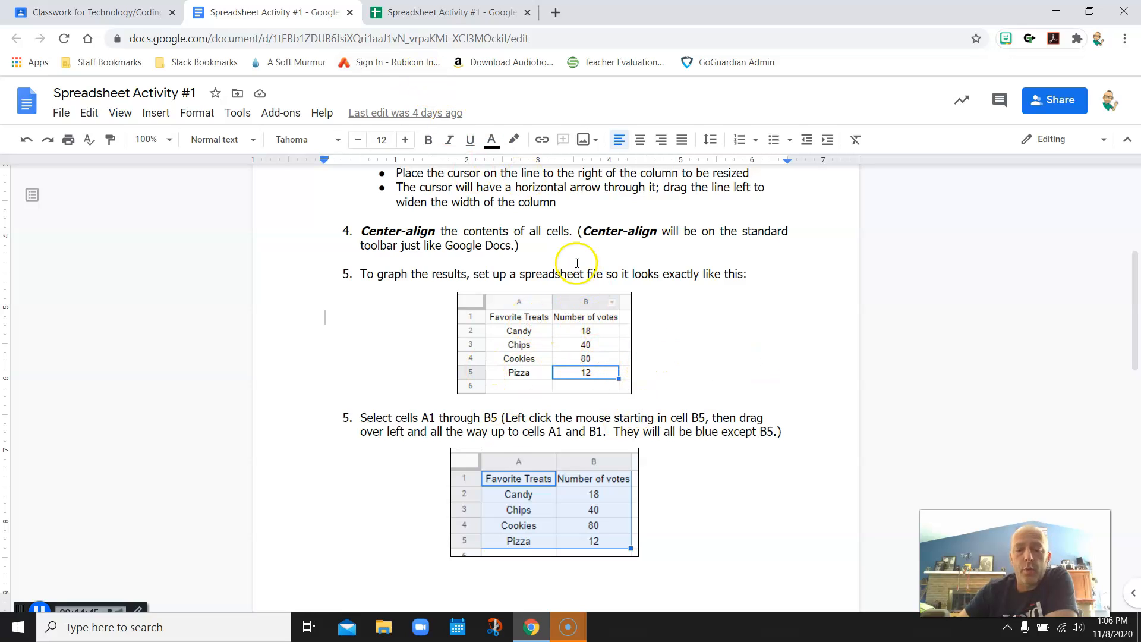
Split the instructions document and the Spreadsheet Activity #1 sheet into separate browser windows arranged side by side.
left_click(1091, 12)
left_click_drag(967, 15, 447, 24)
left_click_drag(565, 332, 536, 592)
left_click_drag(306, 22, 968, 16)
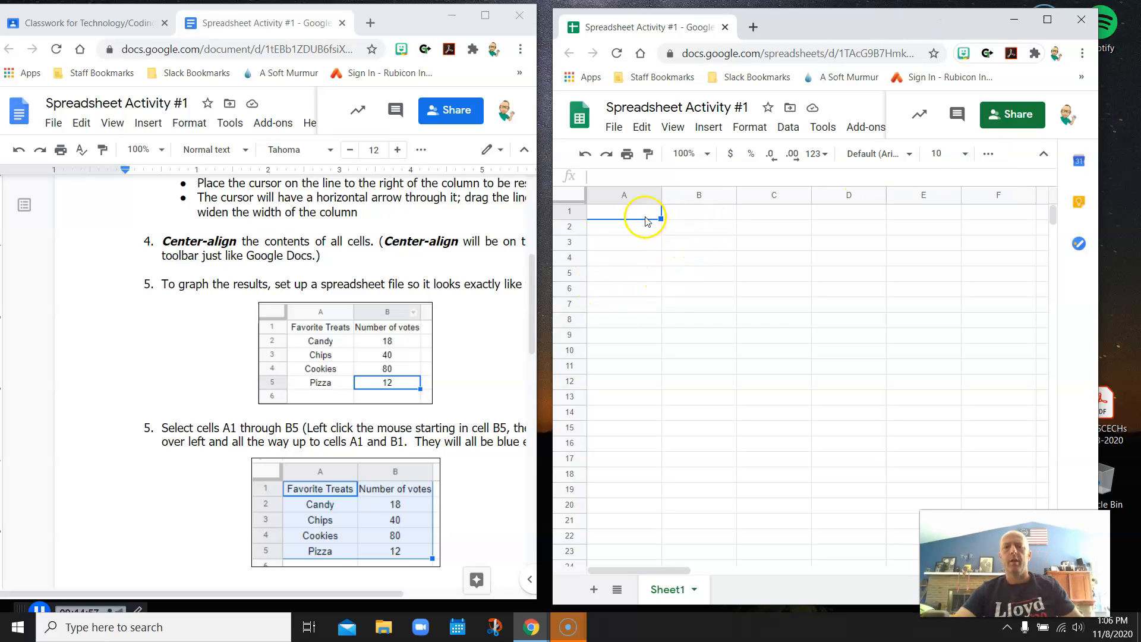
Enter the headings "Favorite Treats" in A1 and "Number of Votes" in B1, widening columns A and B to fit them.
type("Fav")
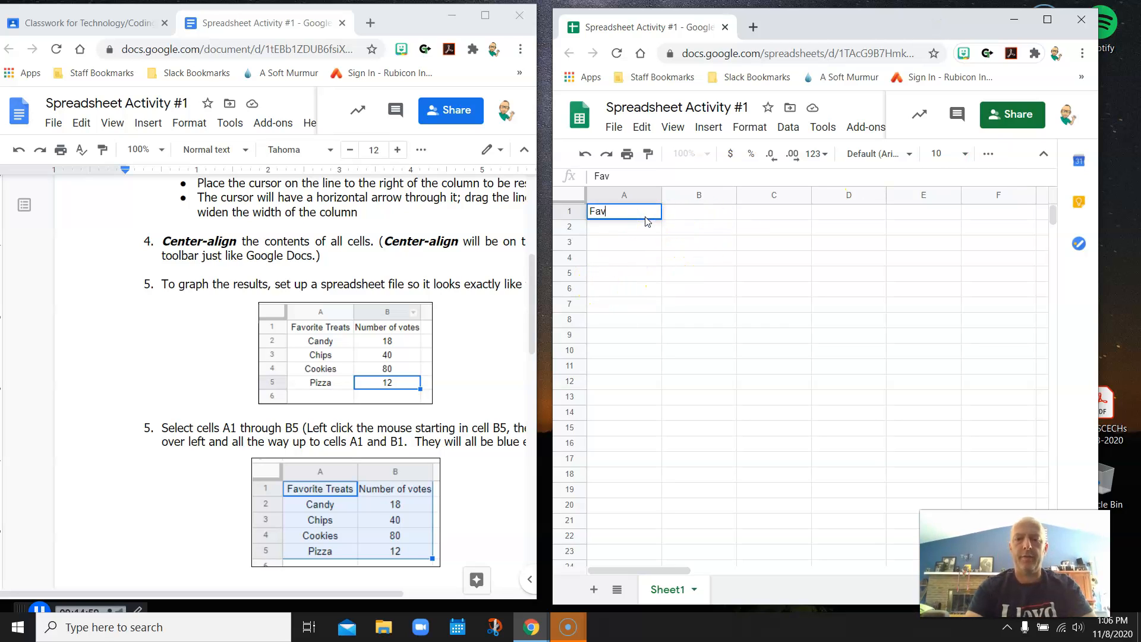
type("orite Treats")
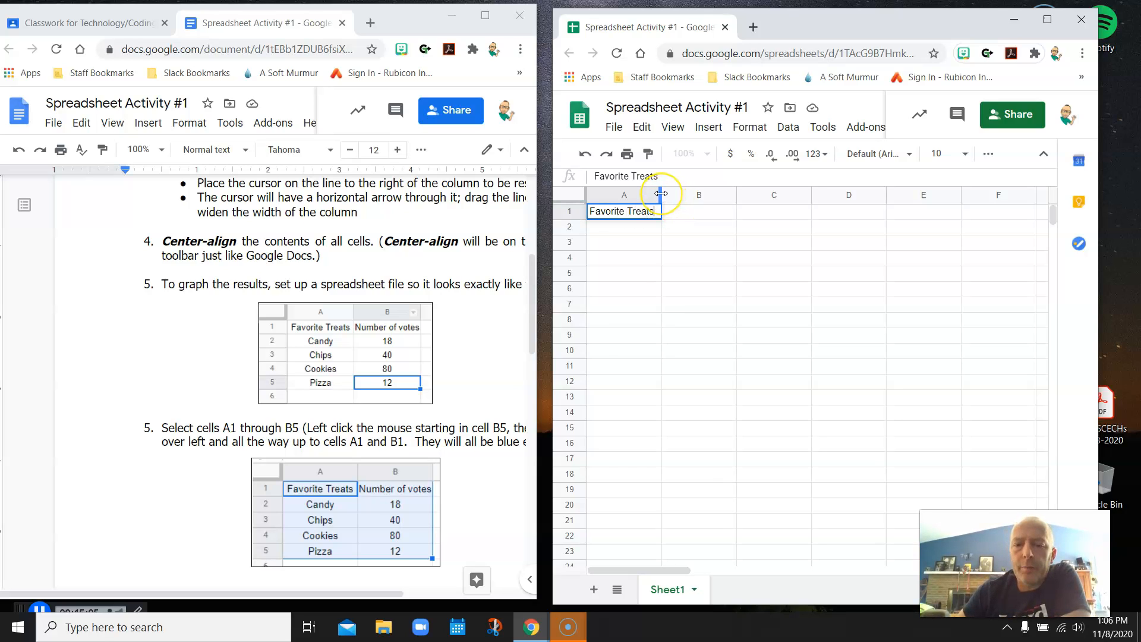
mouse_move(661, 193)
left_mouse_down()
mouse_move(687, 193)
mouse_move(668, 193)
left_mouse_up()
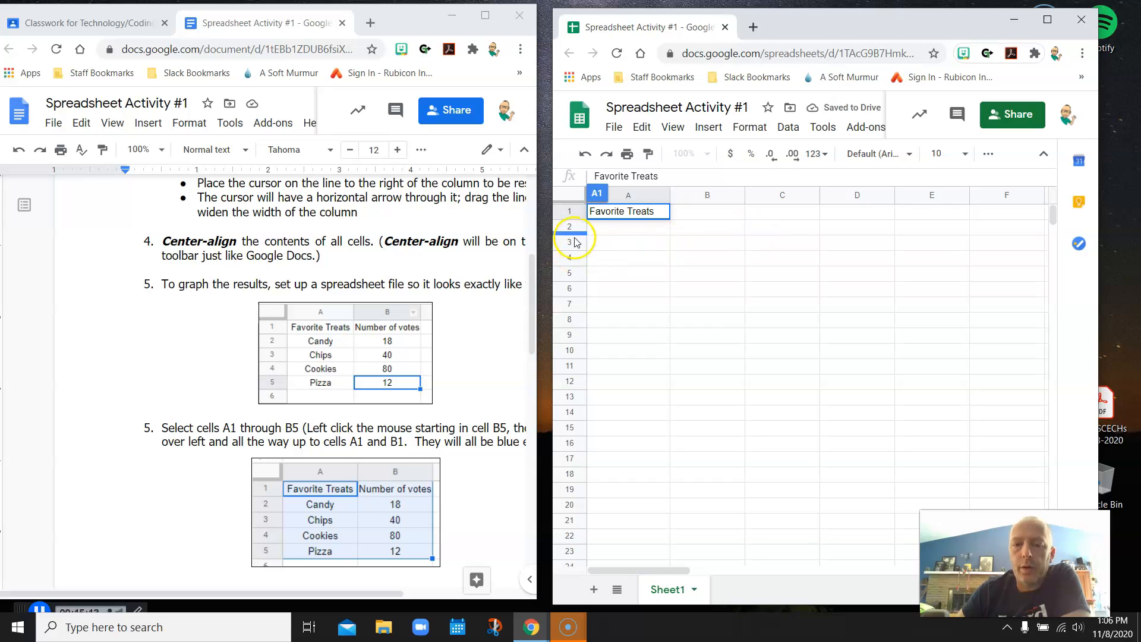
left_click(683, 213)
type("Number of Votes")
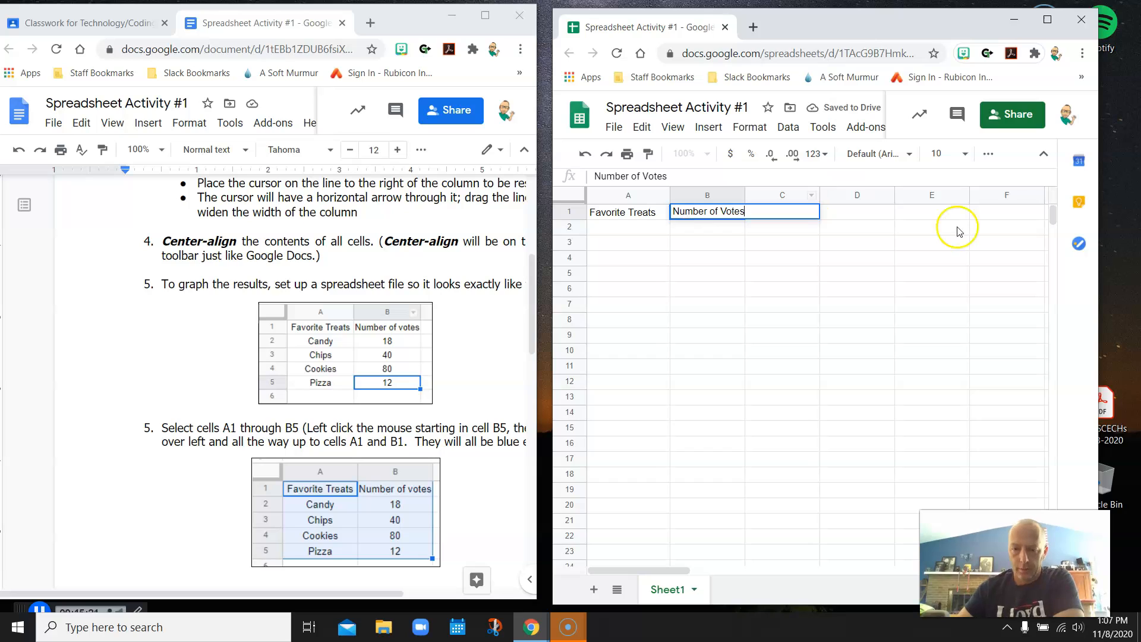
left_click_drag(744, 196, 755, 196)
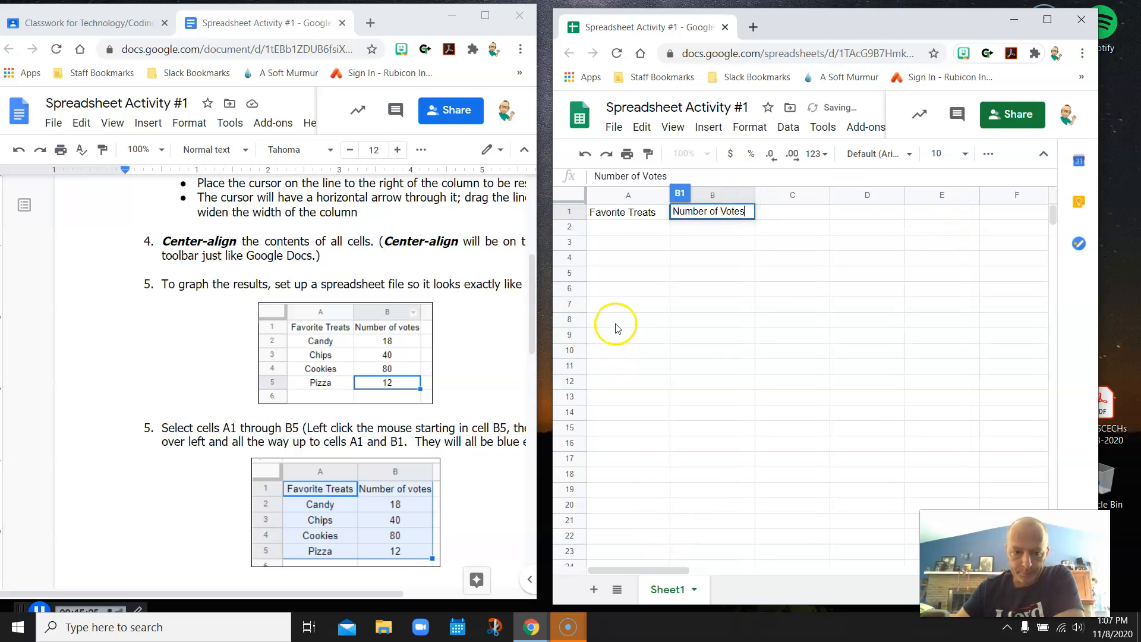
Enter the treats Candy, Chips, Cookies and Pizza in cells A2 through A5.
left_click(631, 228)
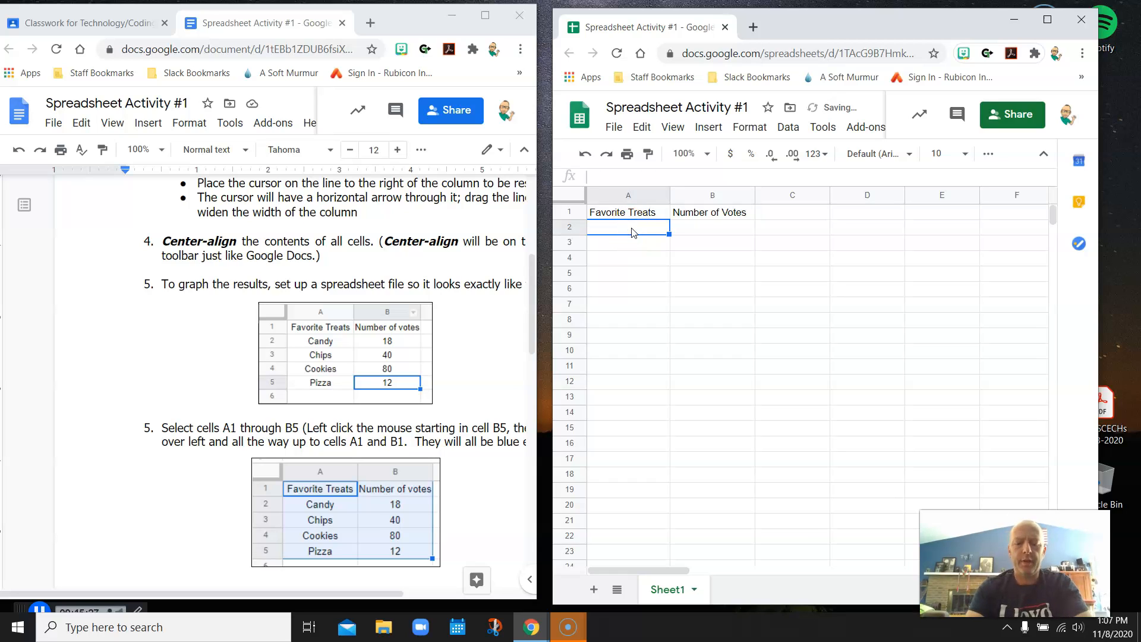
type("Candy")
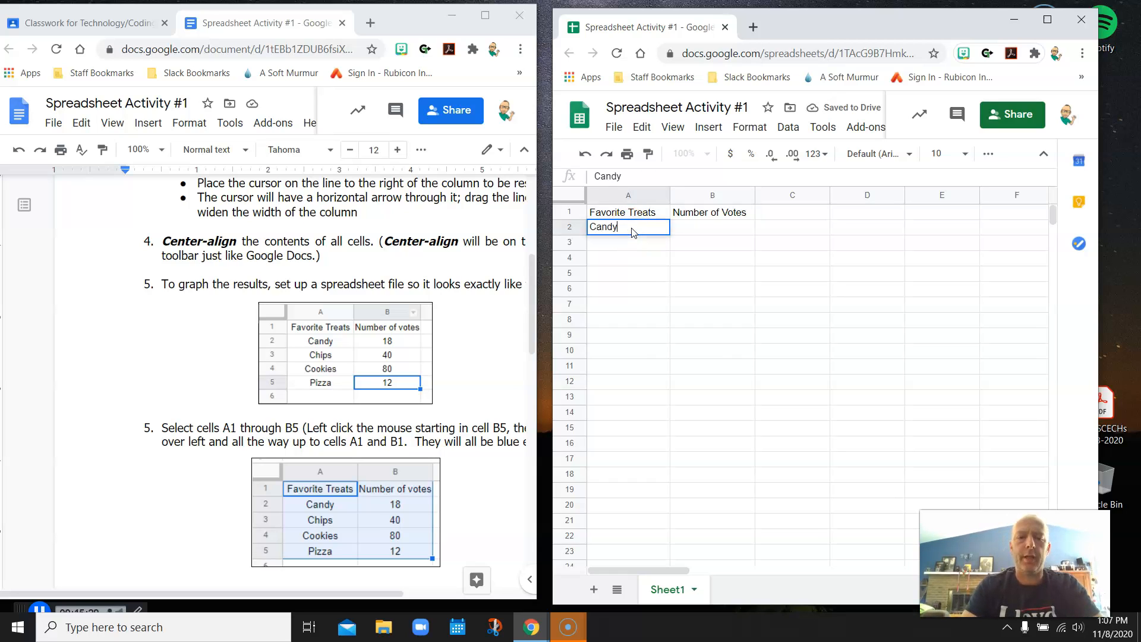
key("Return")
type("Chui")
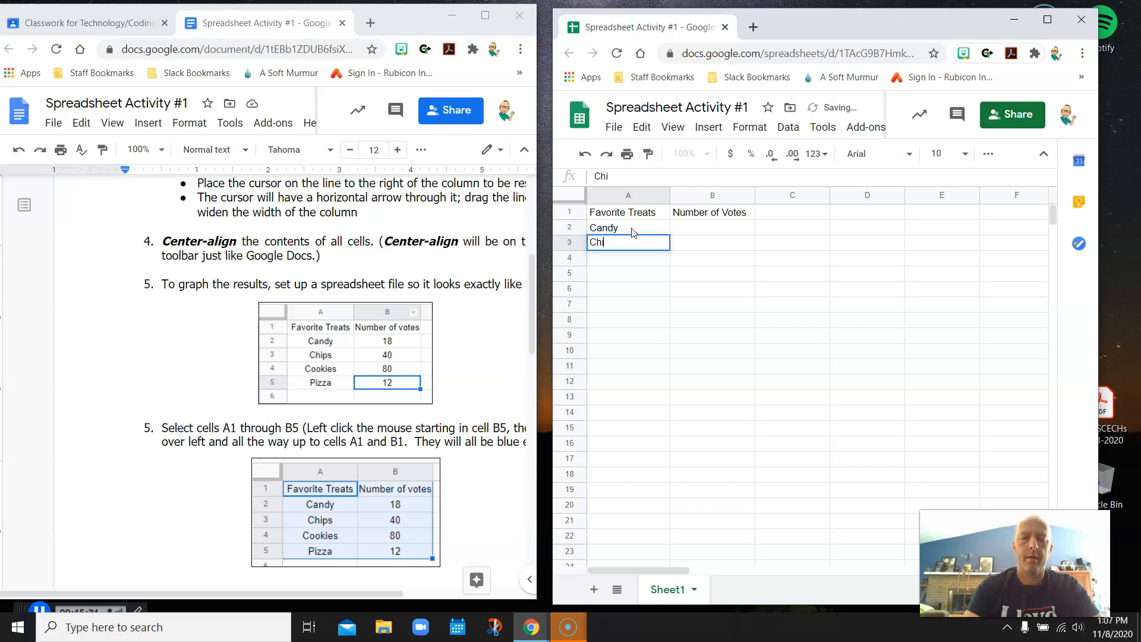
type("ps")
key("Return")
type("F")
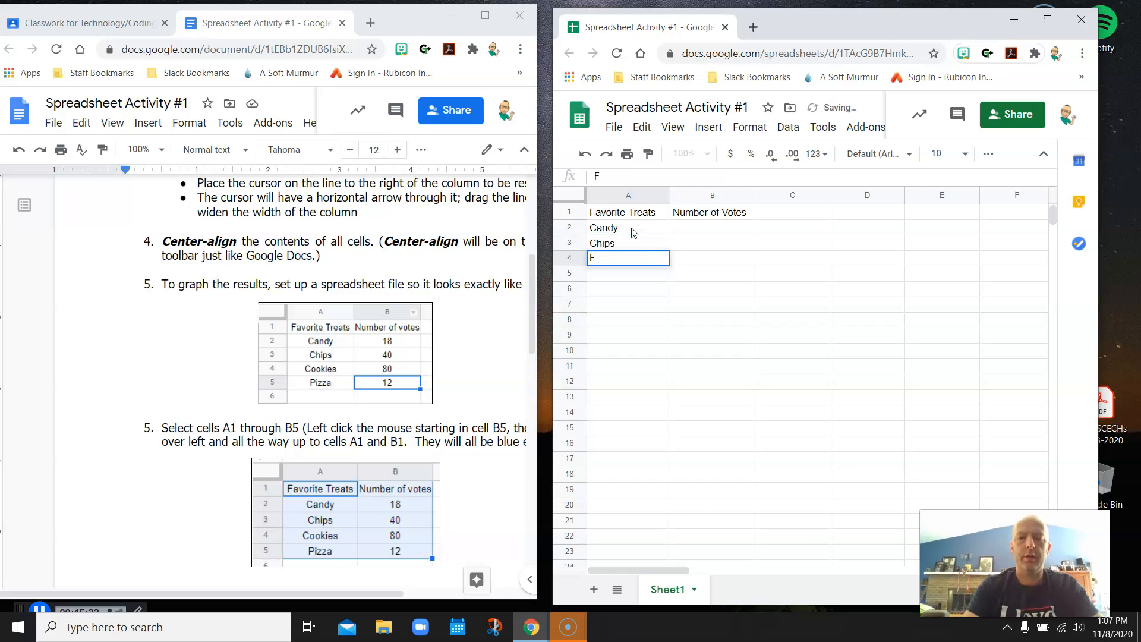
type("ookies")
key("Return")
type("Pizza")
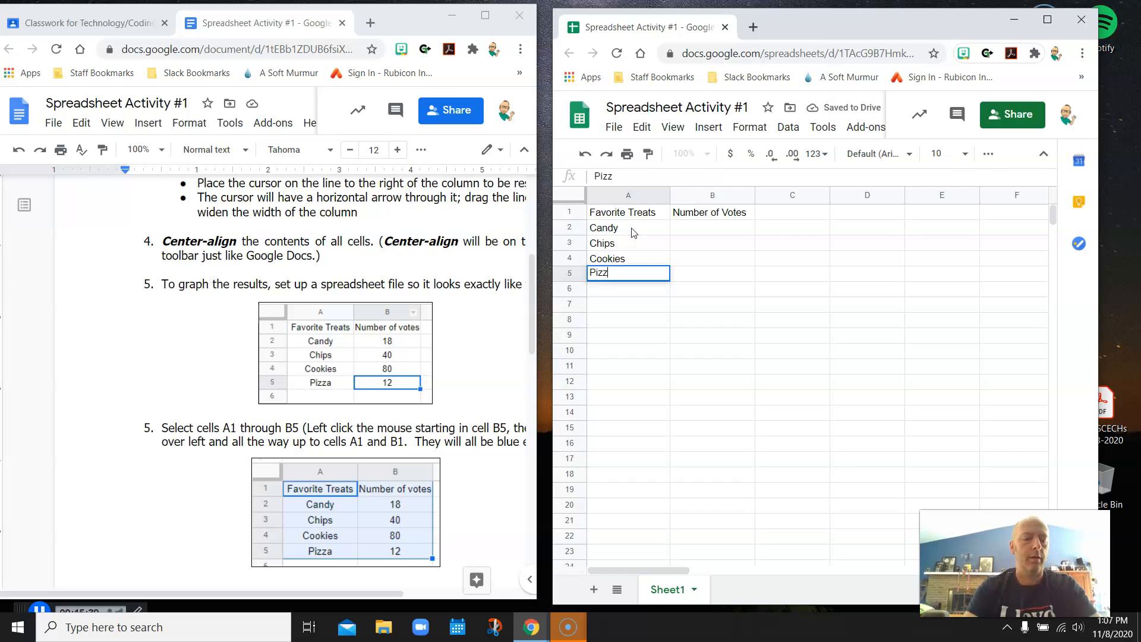
Enter the vote counts 18, 40, 80 and 12 in cells B2 through B5.
left_click(729, 229)
type("18")
key("Return")
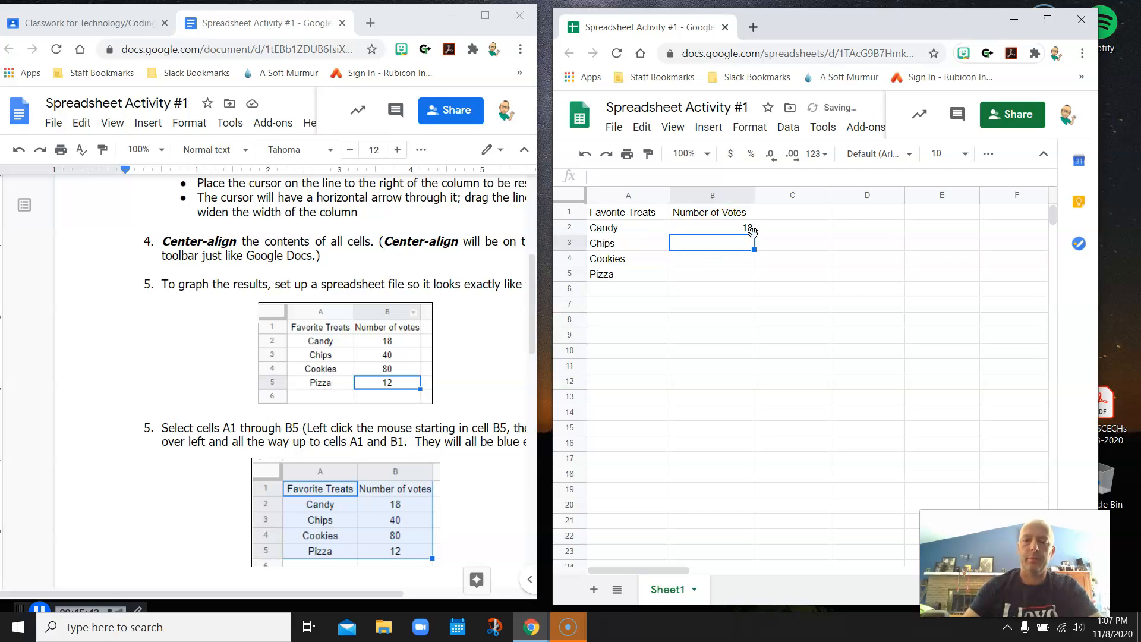
type("40")
key("Return")
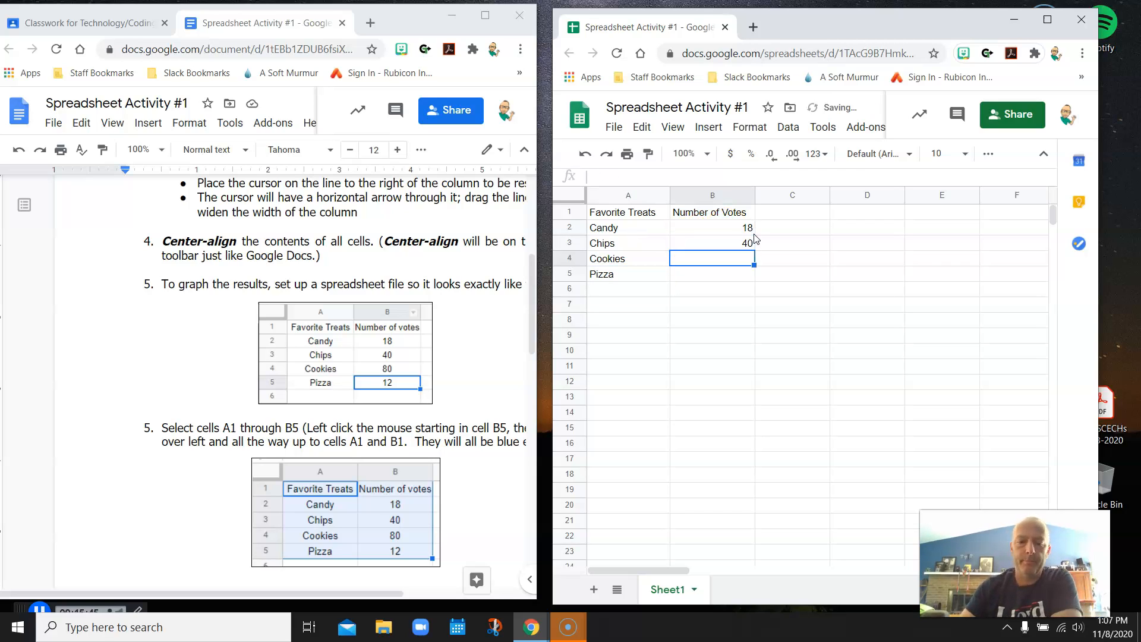
type("80")
key("Return")
type("12")
key("Return")
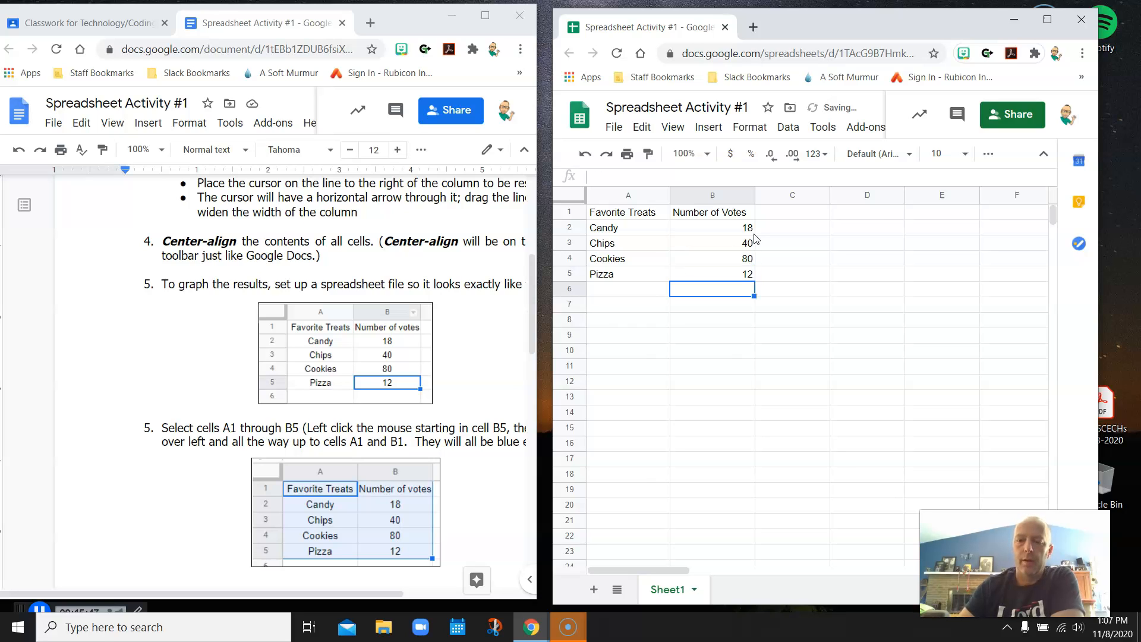
left_click(733, 337)
Review the instructions on widening columns and center-aligning cells in the enlarged document, highlighting item 4, and return to the side-by-side view.
scroll(256, 338, "up", 1)
scroll(256, 338, "up", 5)
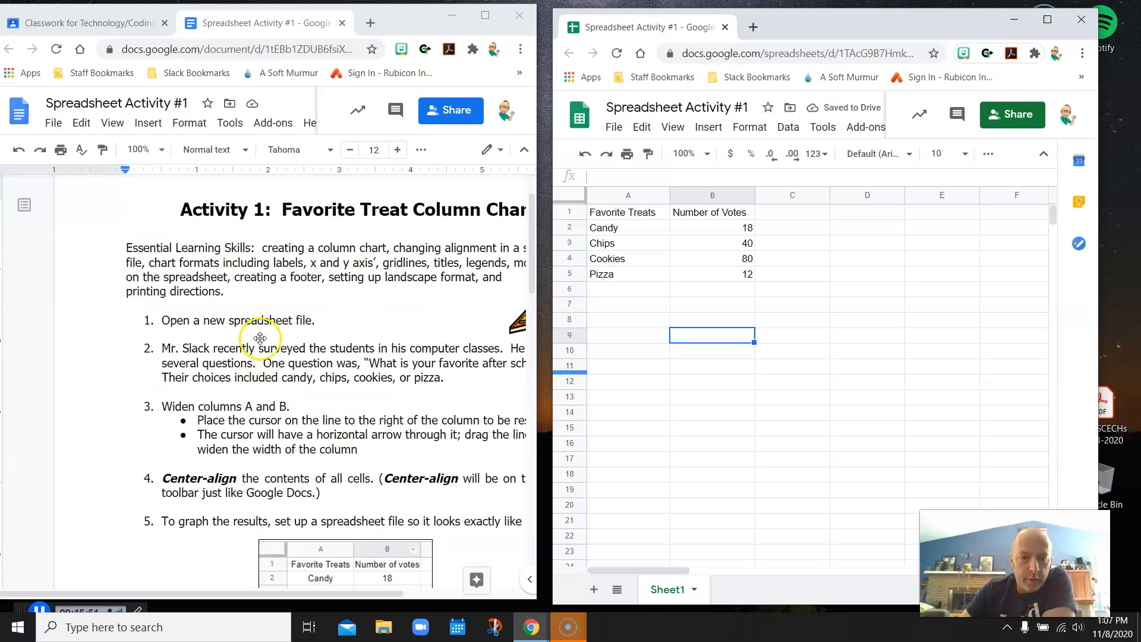
scroll(297, 376, "down", 3)
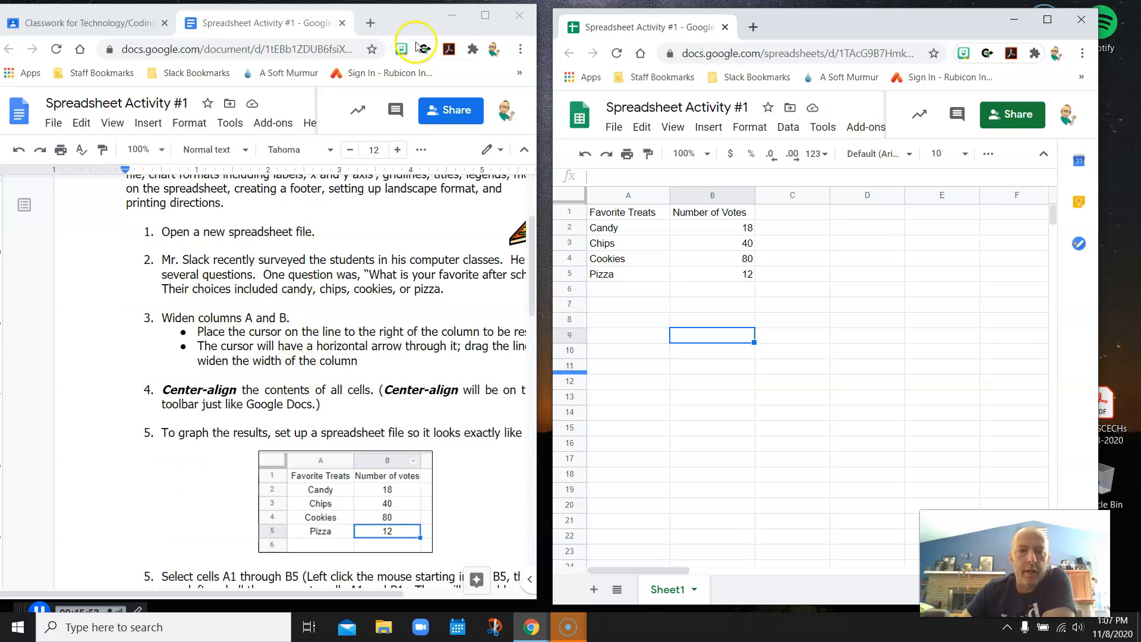
left_click(485, 15)
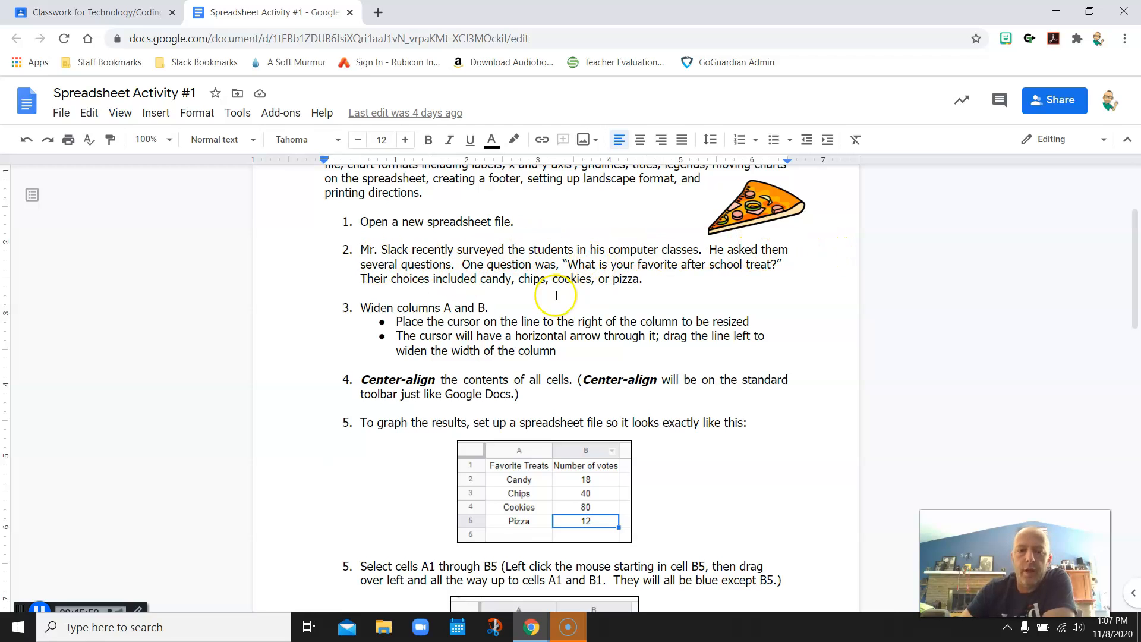
scroll(415, 265, "down", 1)
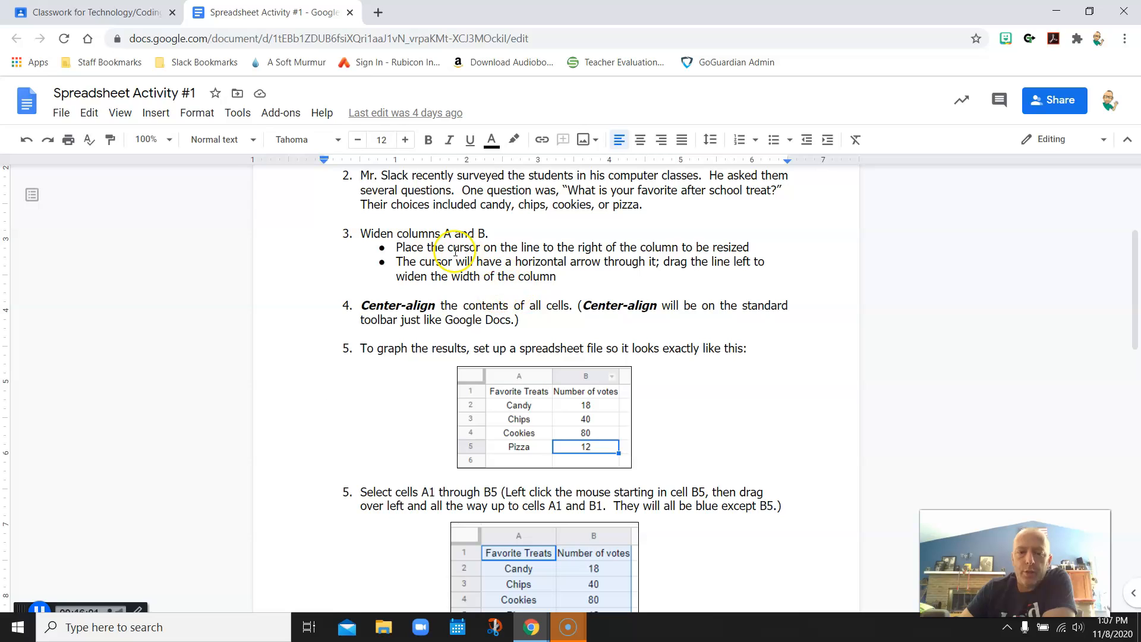
left_click_drag(361, 306, 605, 316)
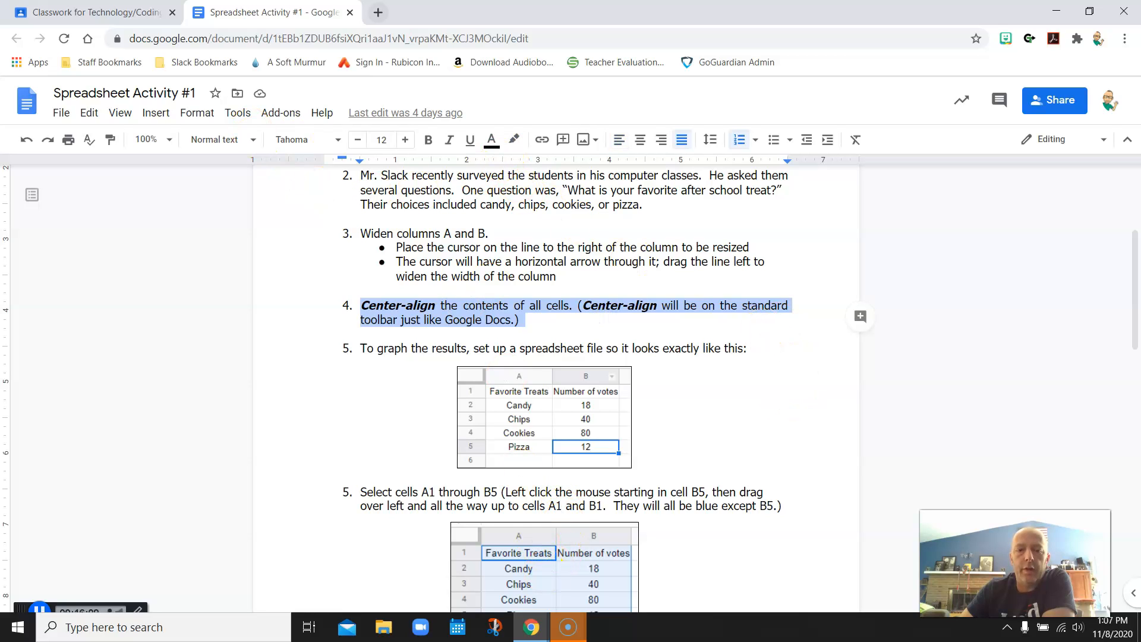
left_click(1090, 13)
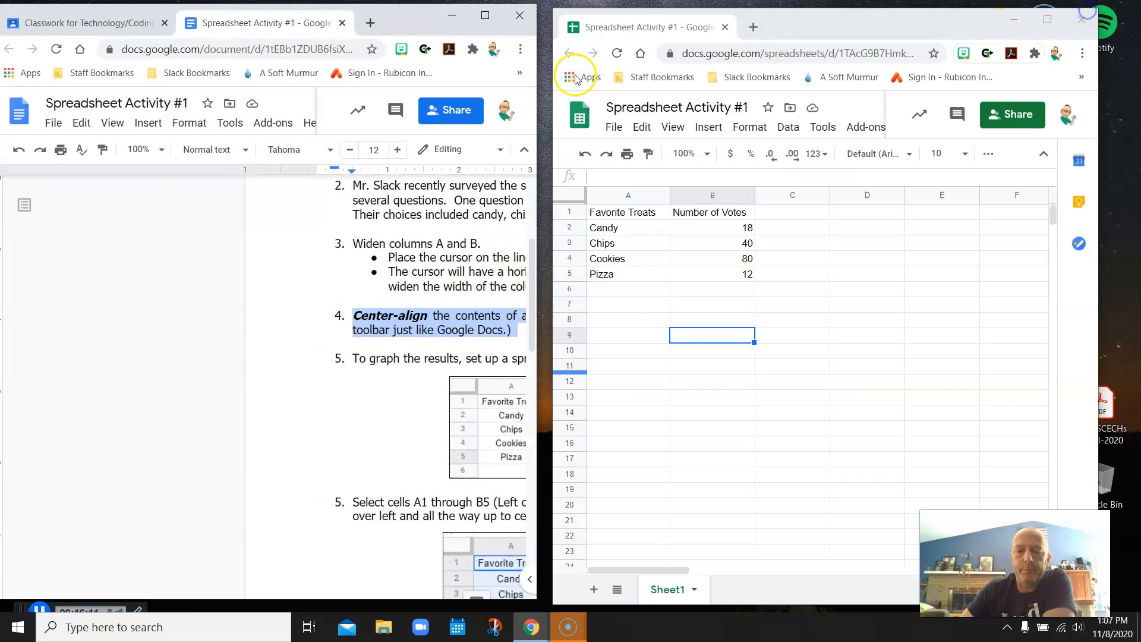
Center-align the contents of cells A1 through B5.
left_click(620, 214)
mouse_move(651, 218)
left_mouse_down()
mouse_move(710, 217)
mouse_move(723, 277)
left_mouse_up()
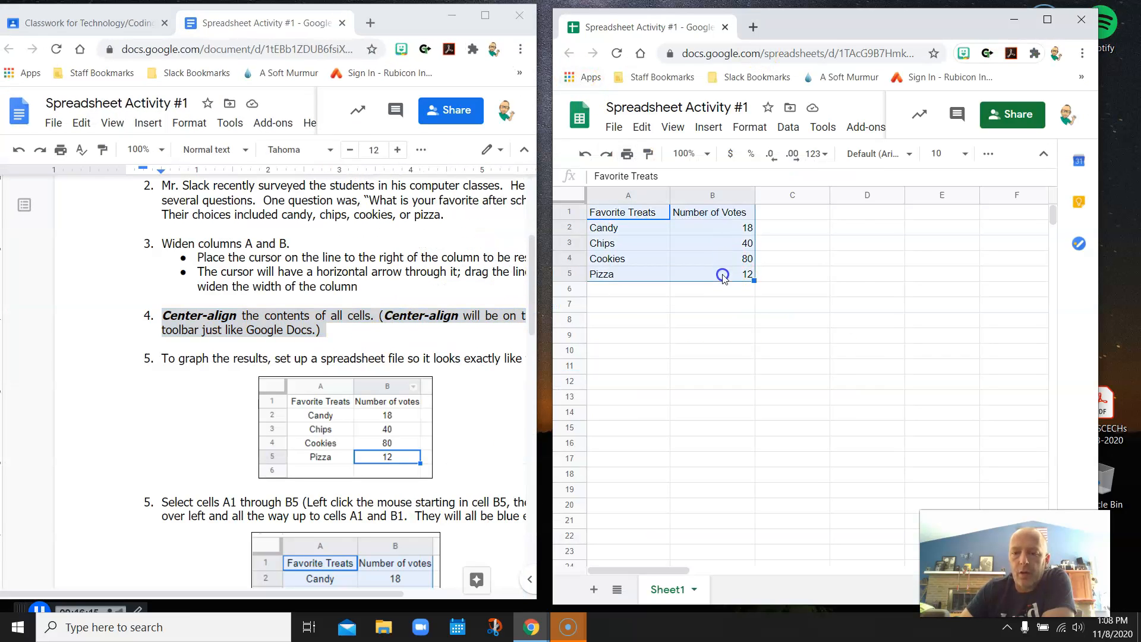
left_click(990, 160)
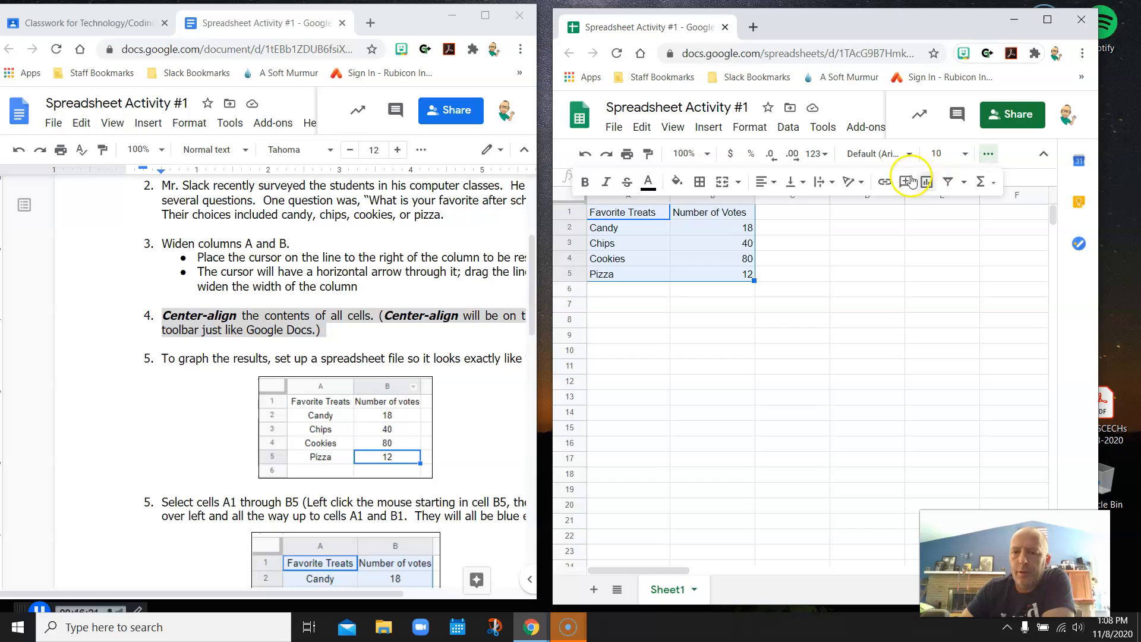
left_click(774, 183)
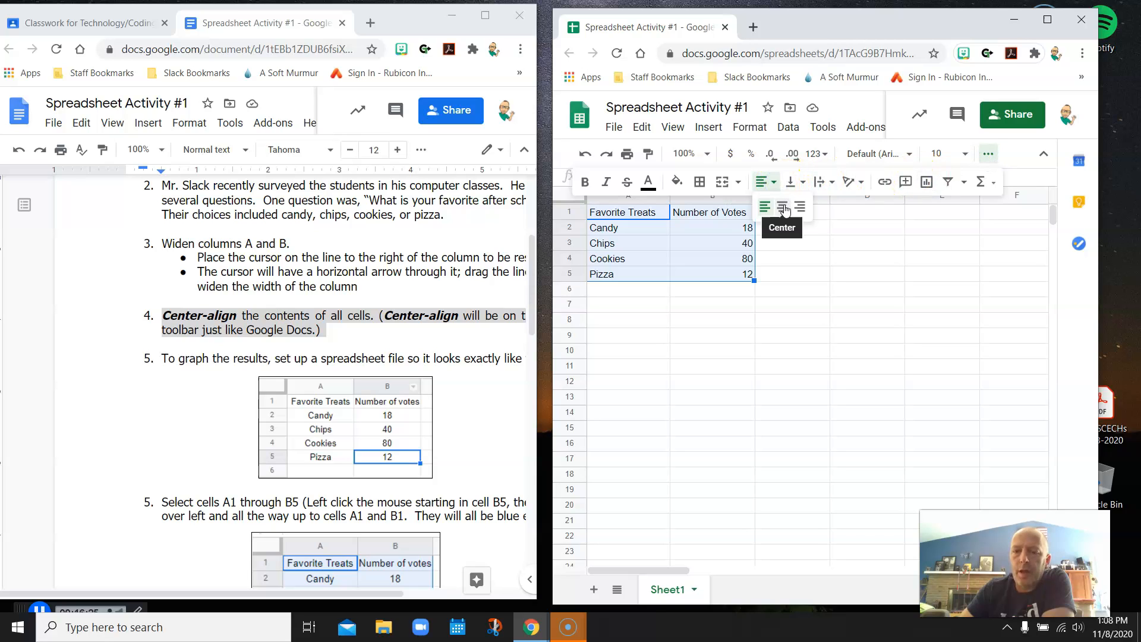
left_click(785, 209)
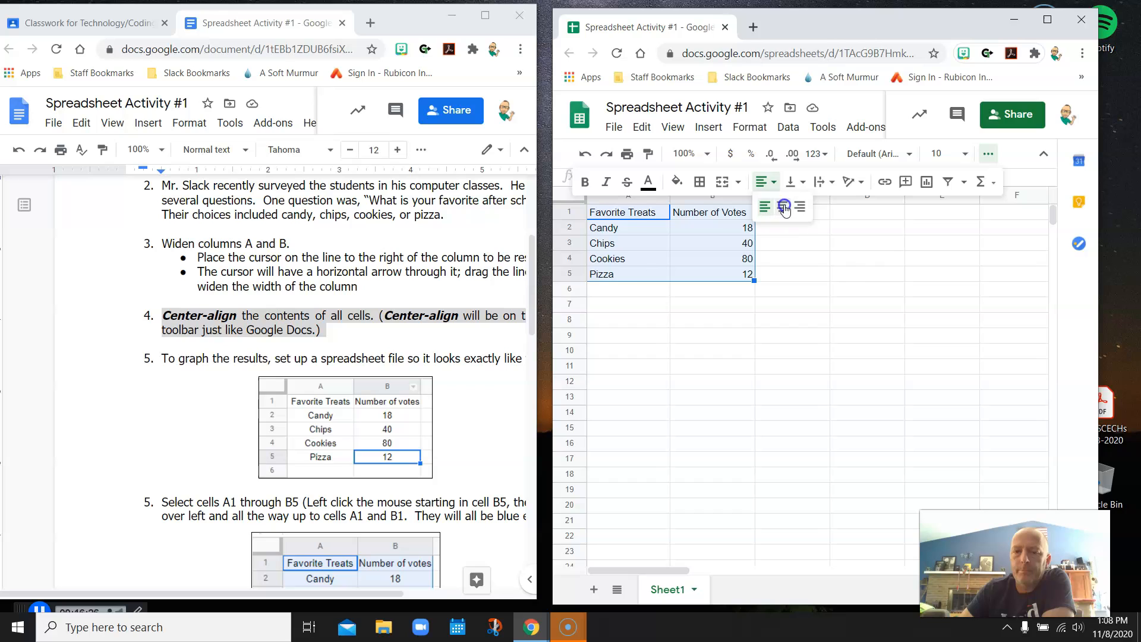
left_click(685, 323)
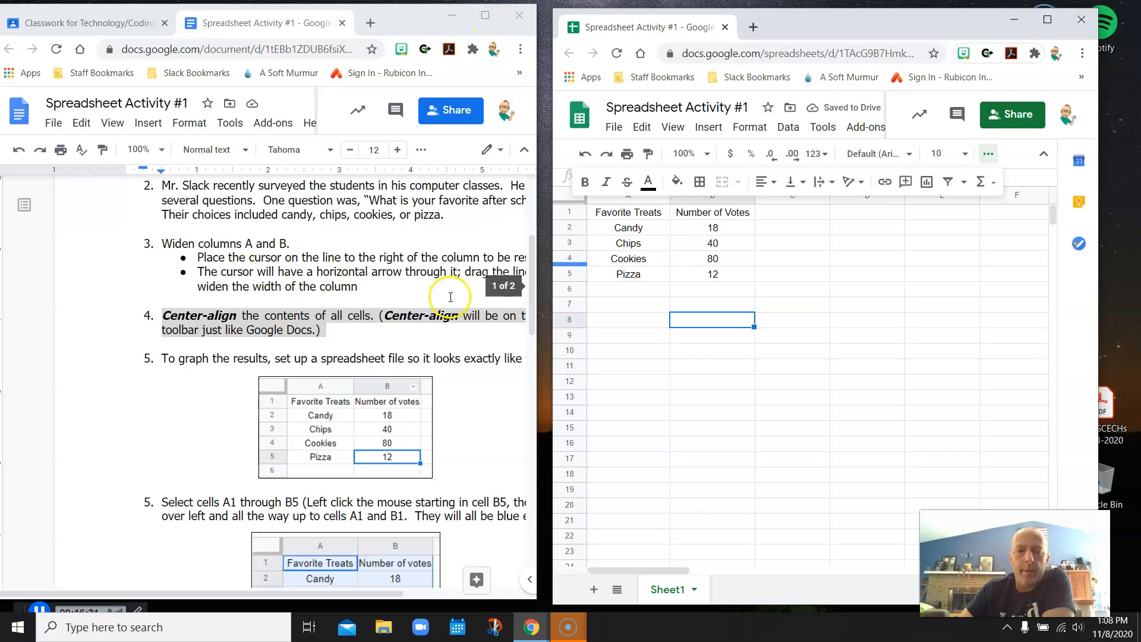
Read the instruction on selecting cells A1 through B5 and its example picture in the document.
left_click_drag(303, 594, 374, 595)
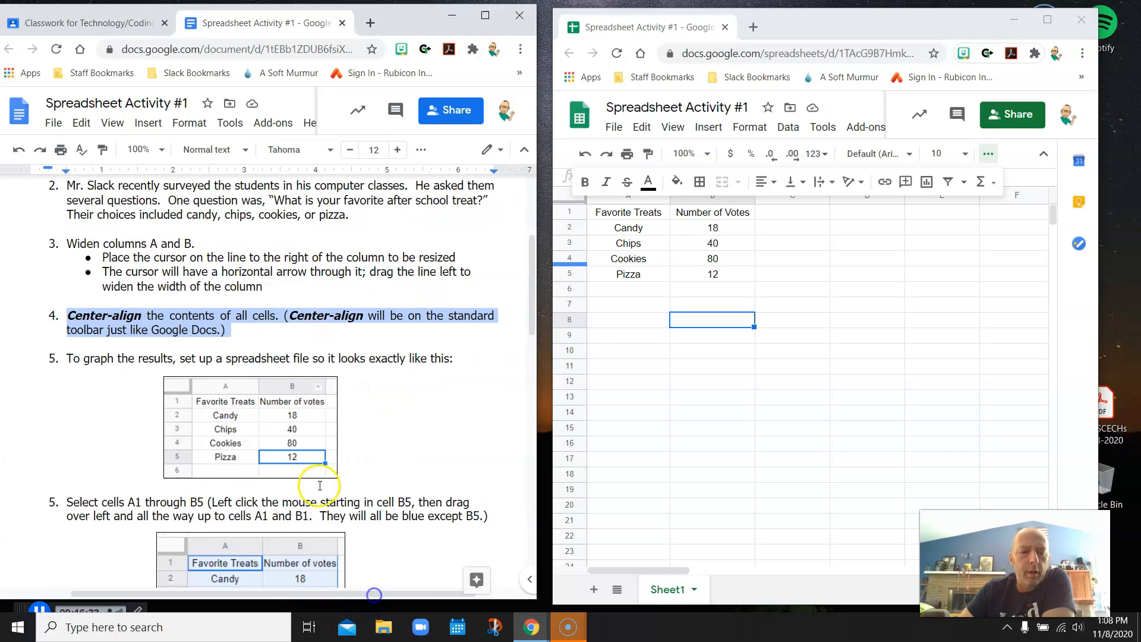
scroll(313, 399, "down", 3)
scroll(313, 400, "down", 1)
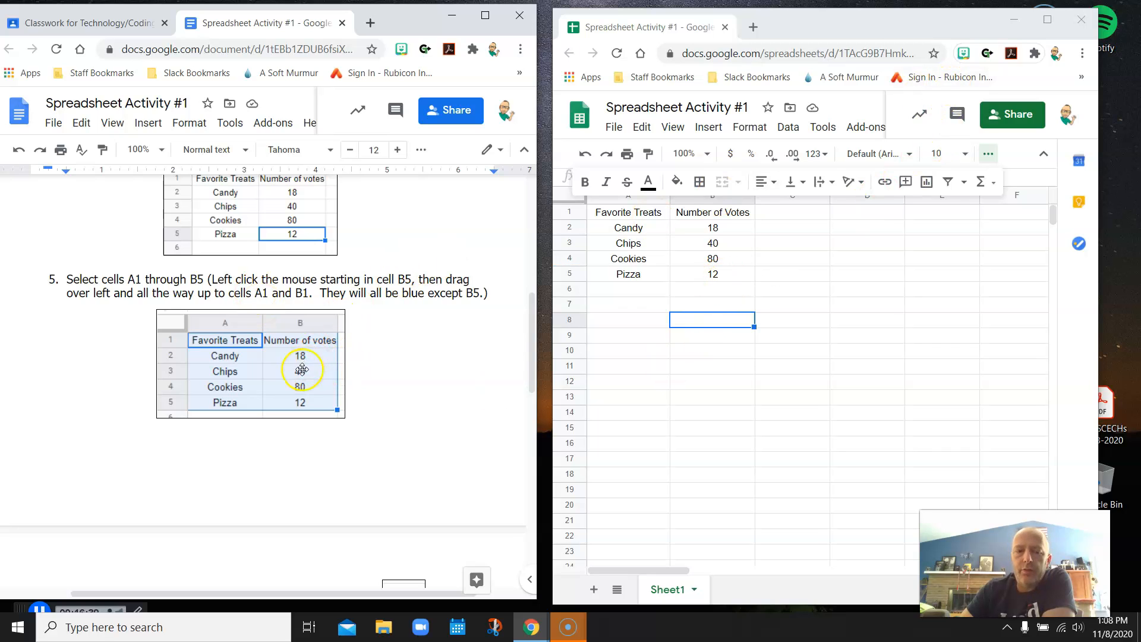
Read the remaining instructions in the enlarged document, covering cell selection, inserting a column chart, editing its title, placing it beneath A5 and turning in.
scroll(387, 357, "down", 5)
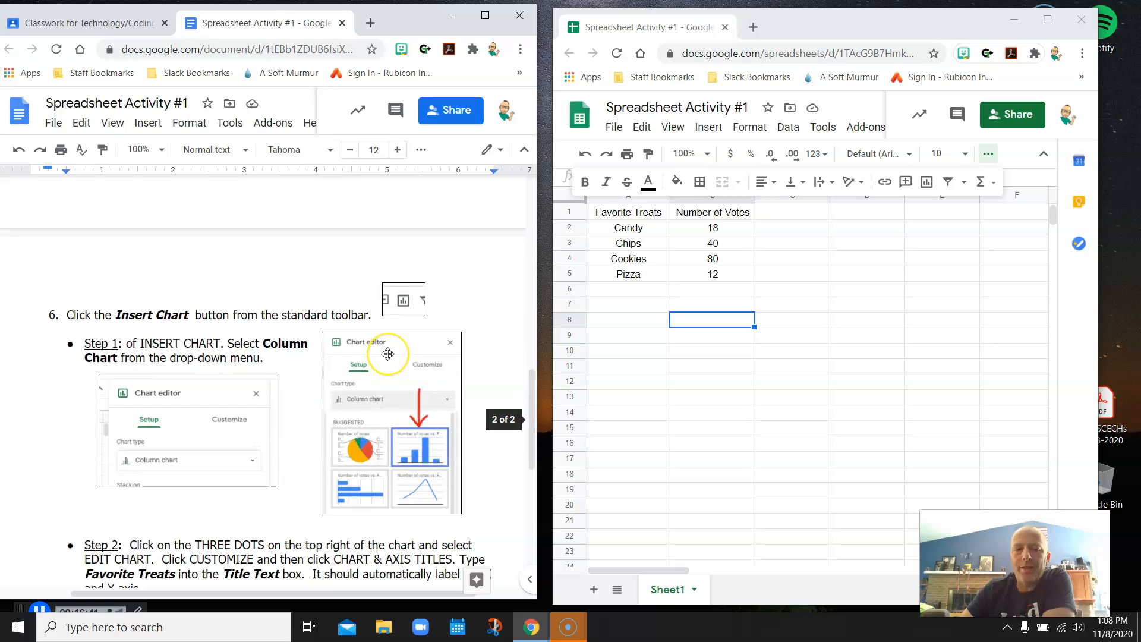
scroll(388, 354, "up", 5)
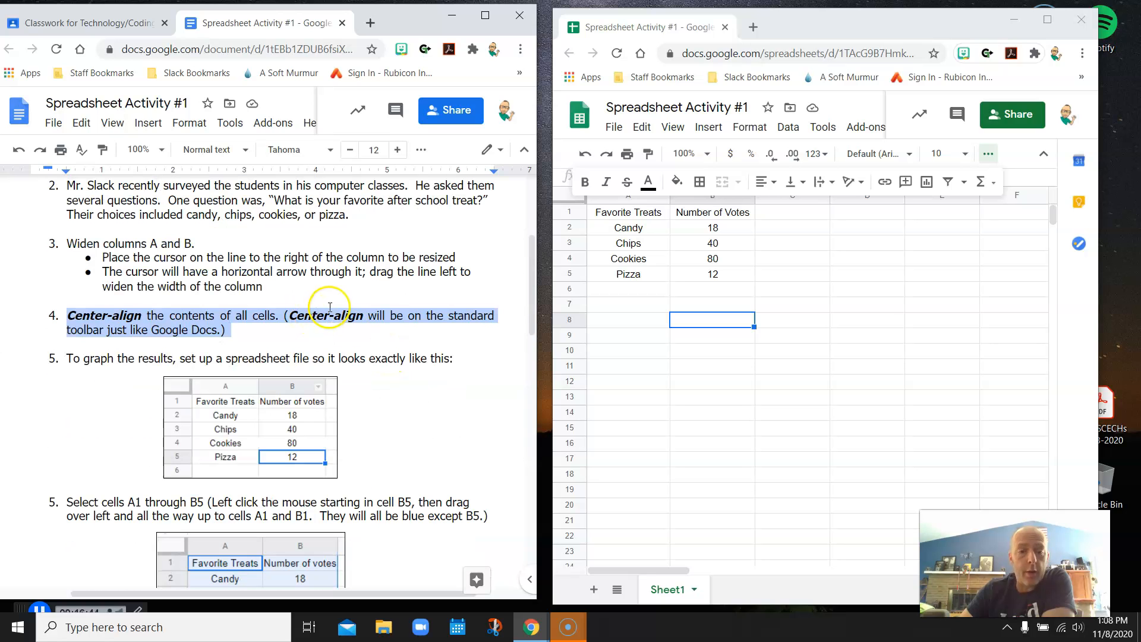
left_click(485, 15)
scroll(695, 354, "down", 4)
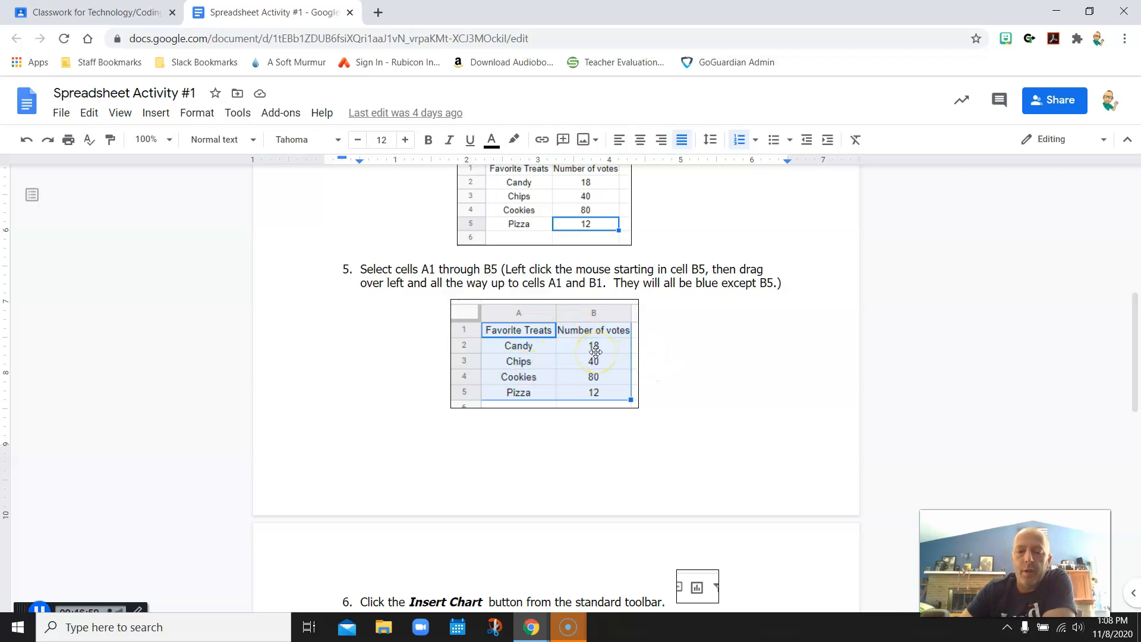
scroll(597, 345, "down", 6)
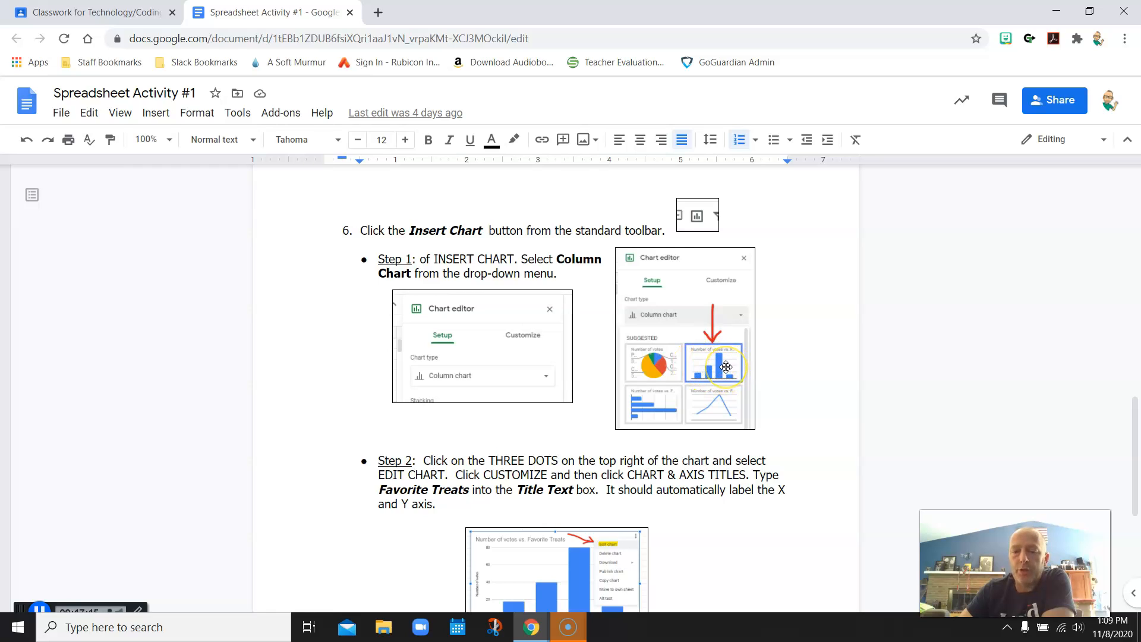
scroll(726, 367, "down", 4)
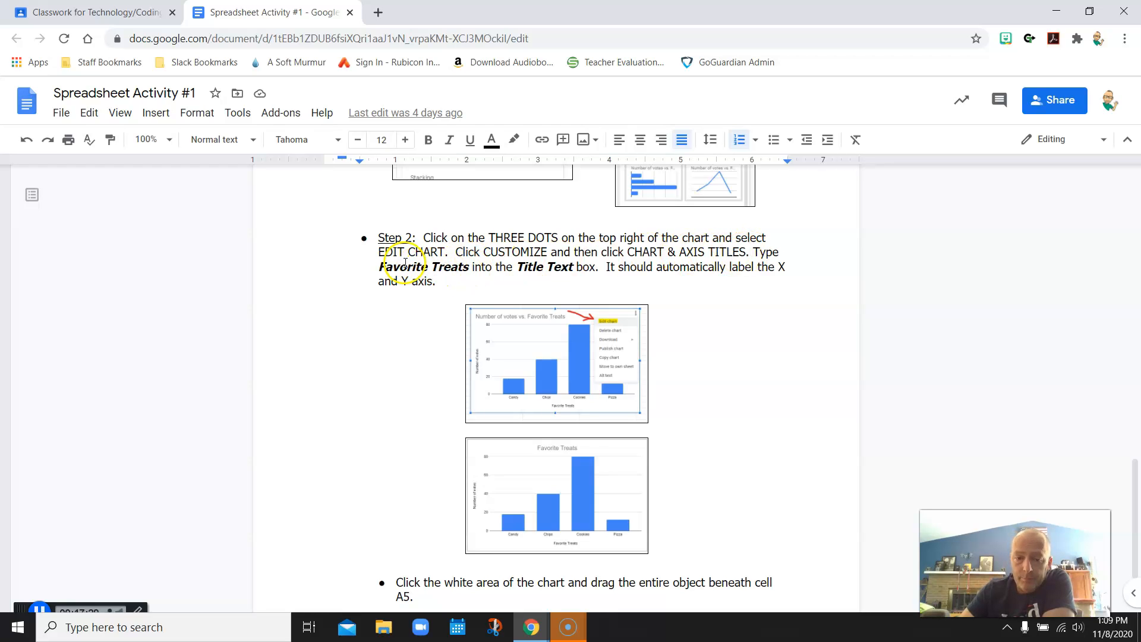
scroll(703, 428, "down", 2)
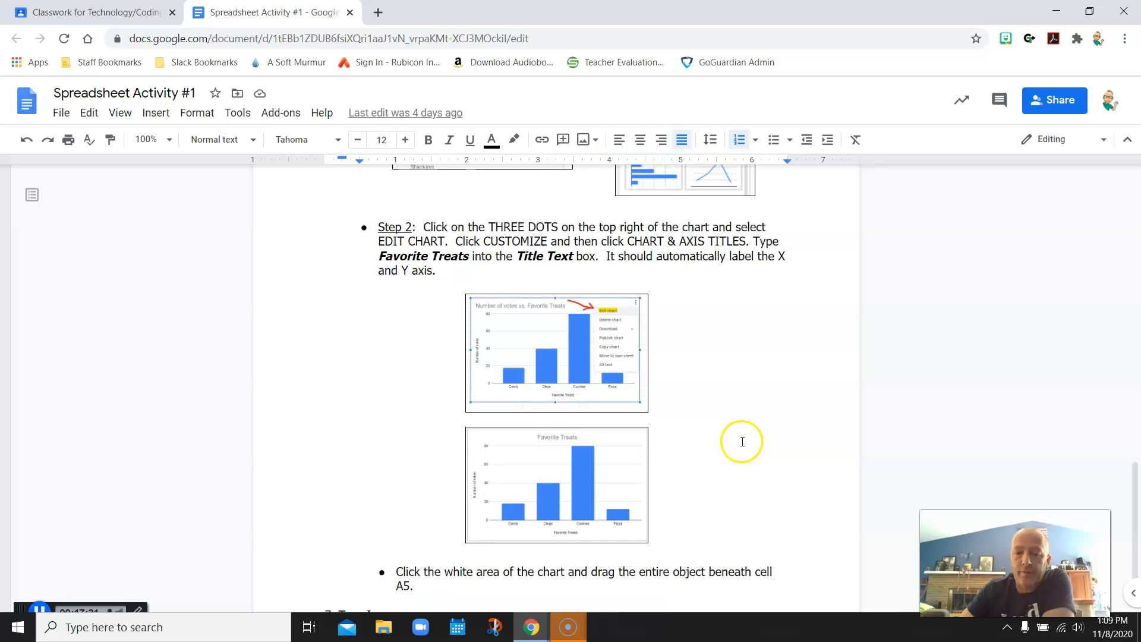
left_click(591, 378)
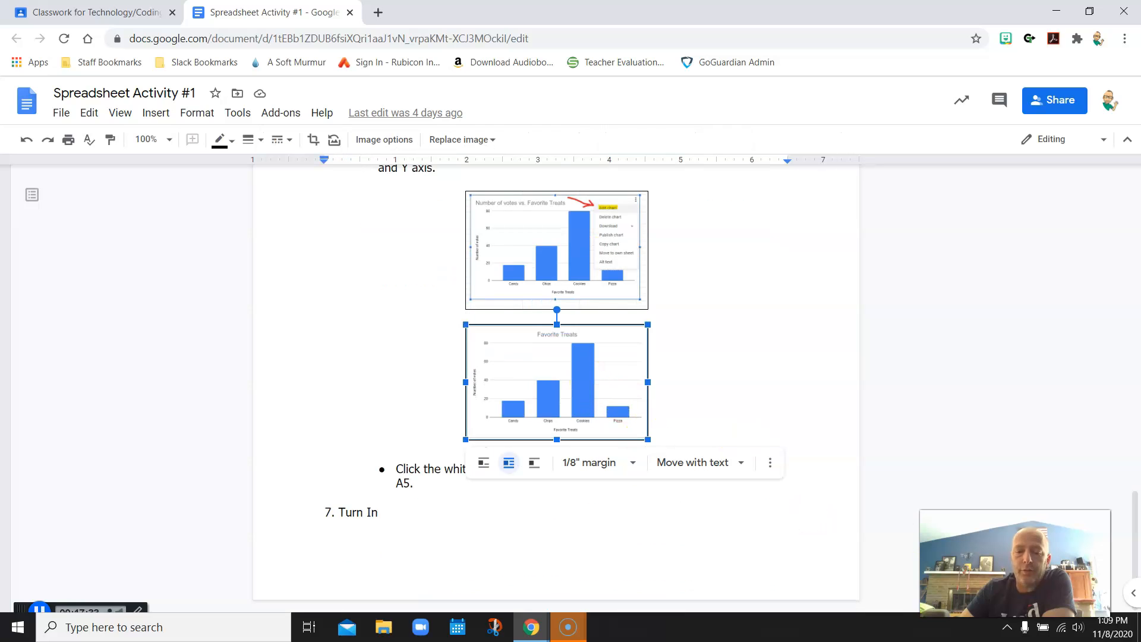
left_click(710, 372)
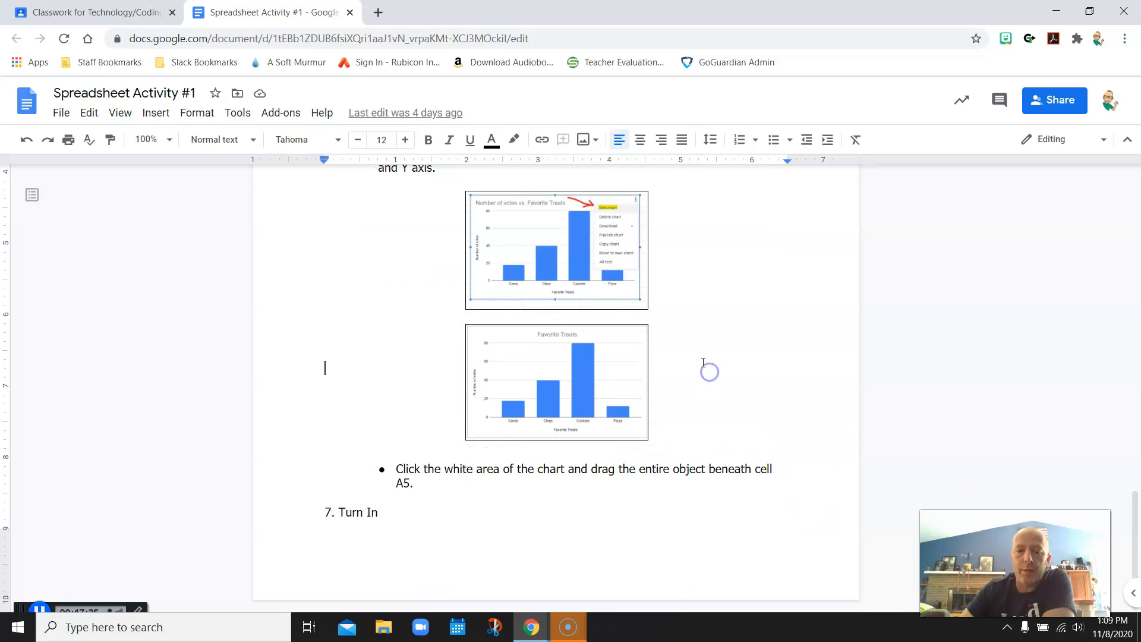
scroll(684, 362, "up", 15)
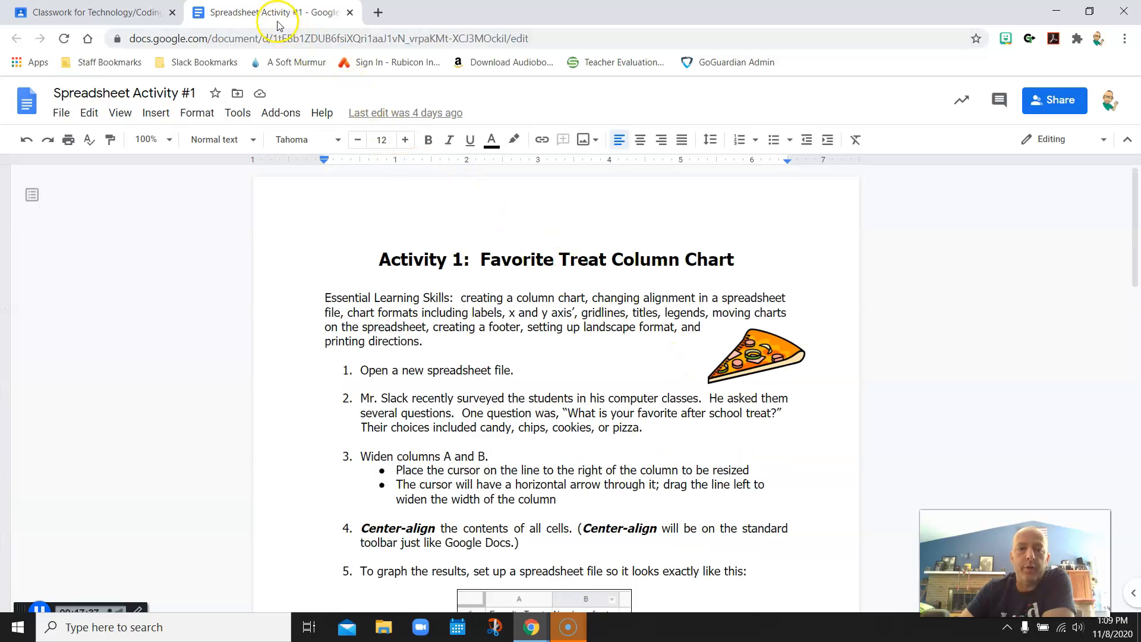
Close the instructions document, put the Classroom window away and show the spreadsheet full screen at 200% zoom.
left_click(351, 12)
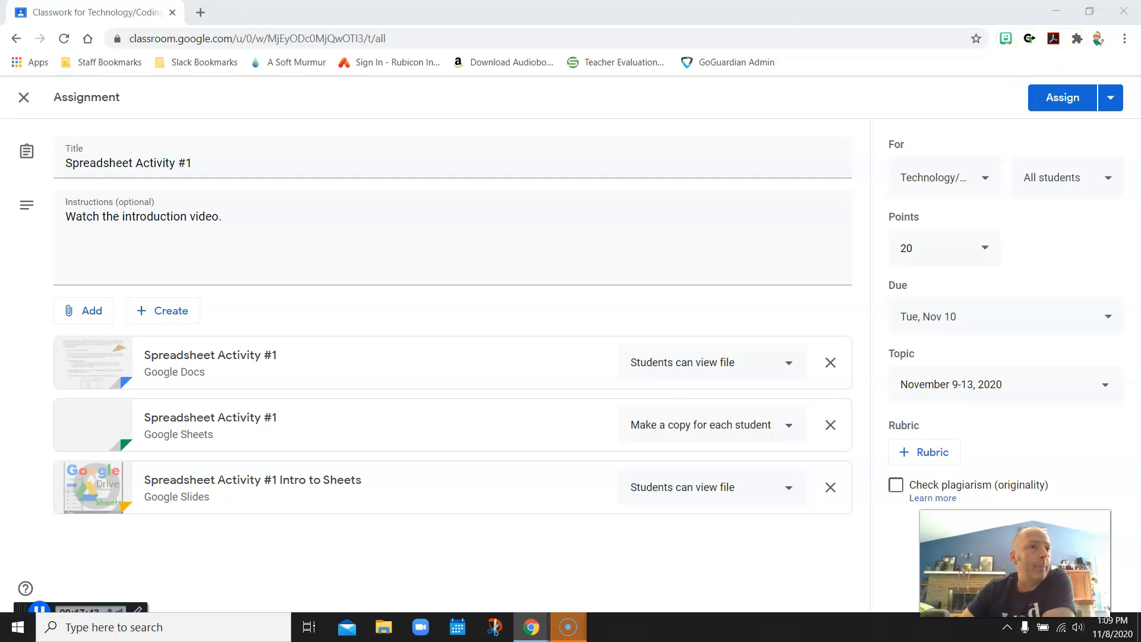
left_click(1057, 12)
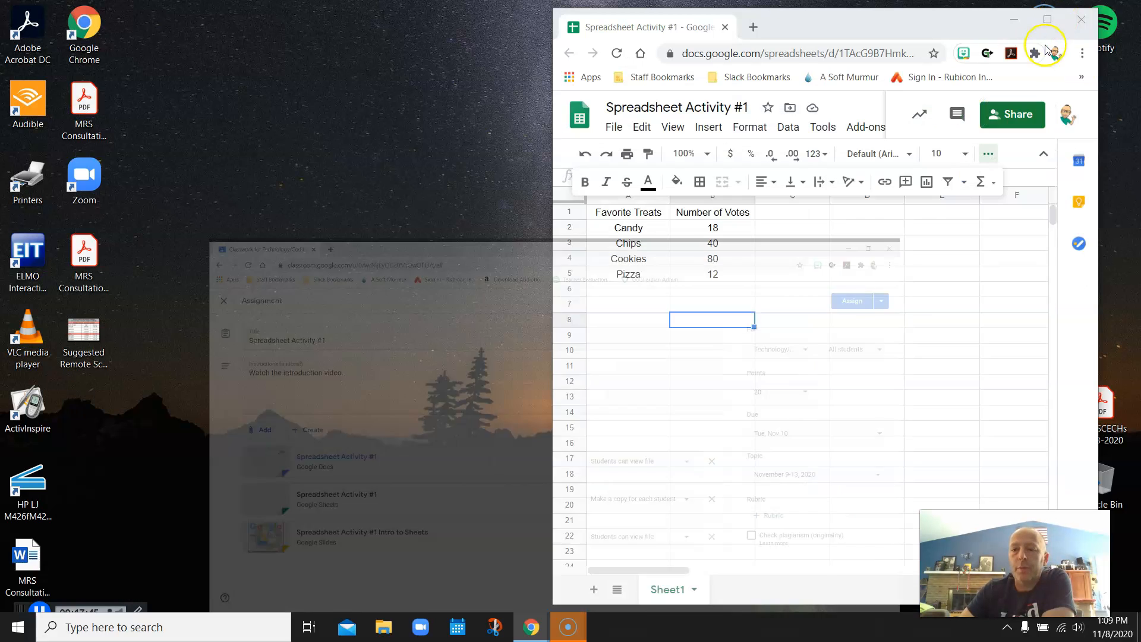
left_click(1046, 19)
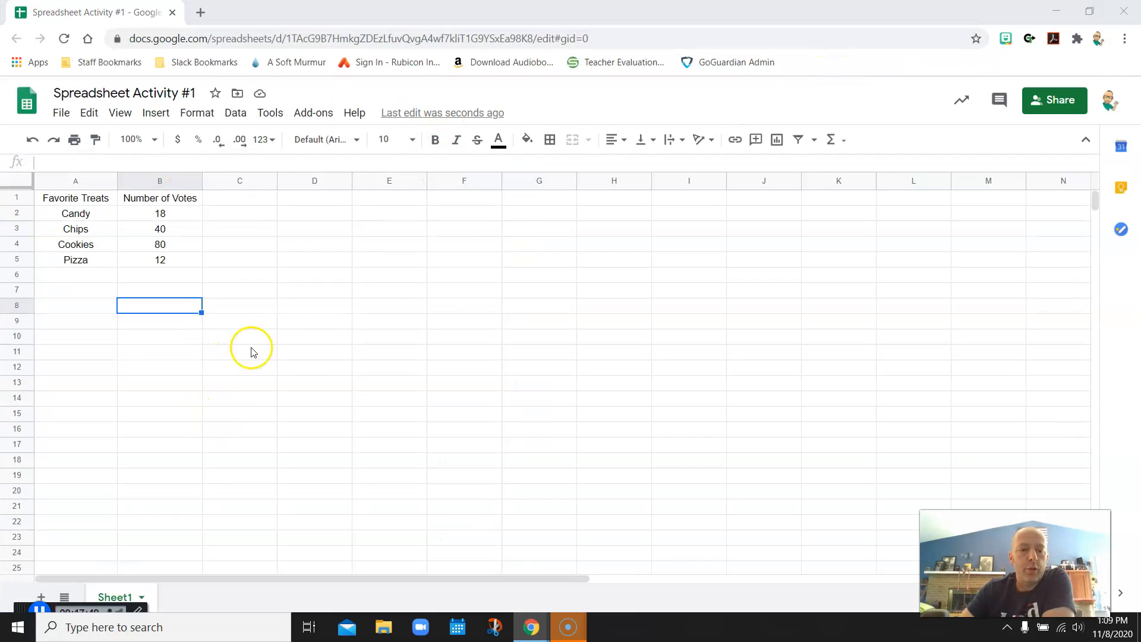
left_click(154, 140)
left_click(138, 308)
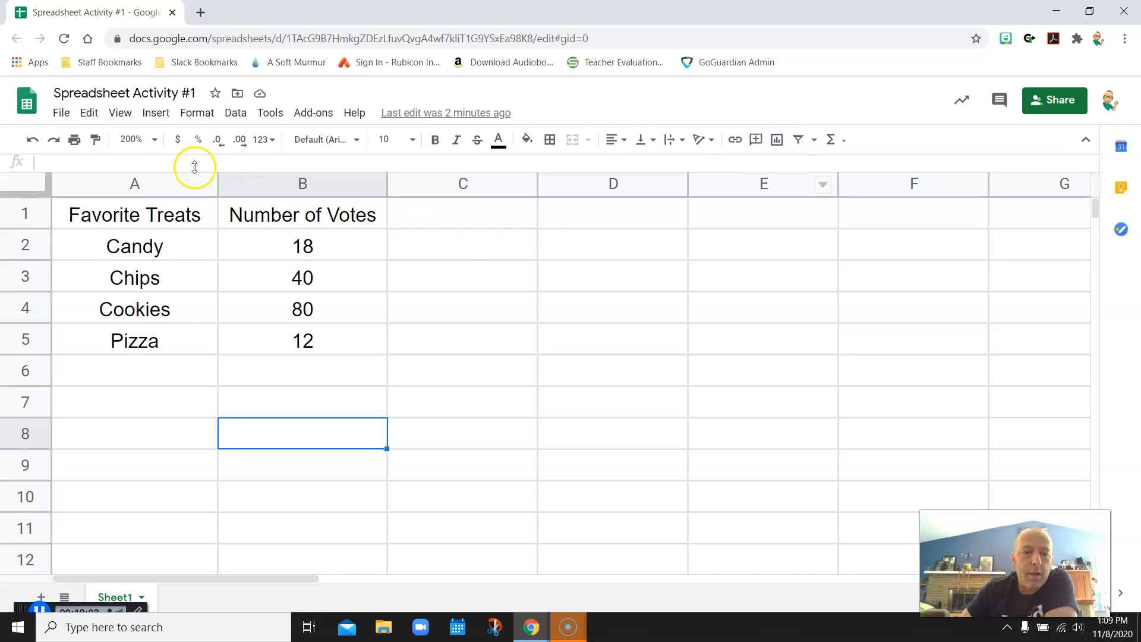
Try to insert a chart without selecting the survey data, and undo the insertion.
left_click(166, 118)
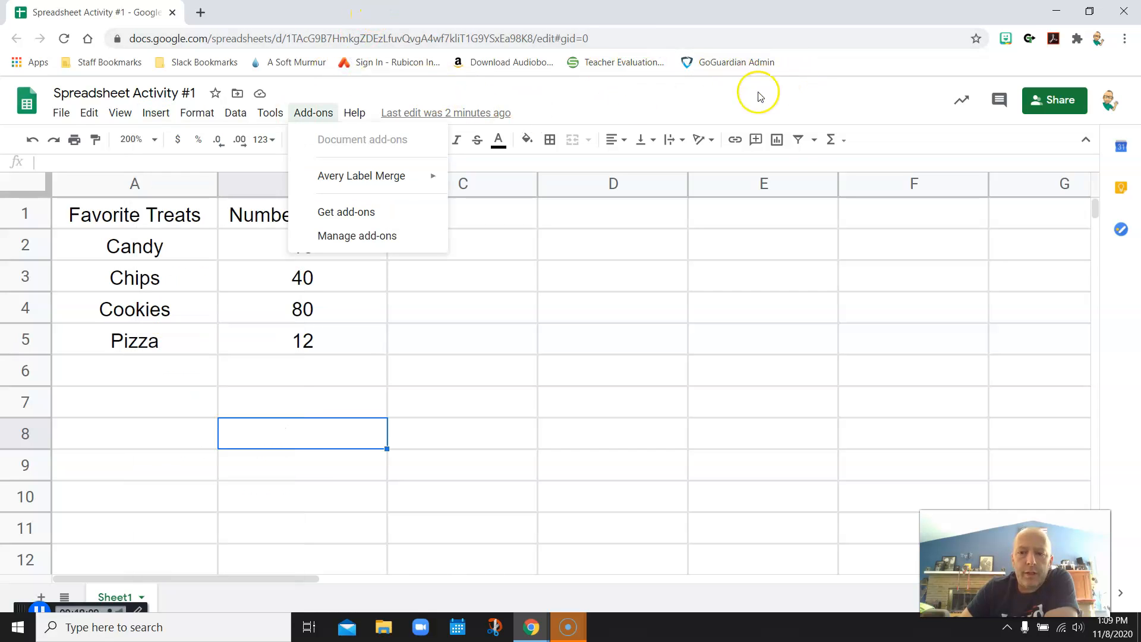
left_click(866, 89)
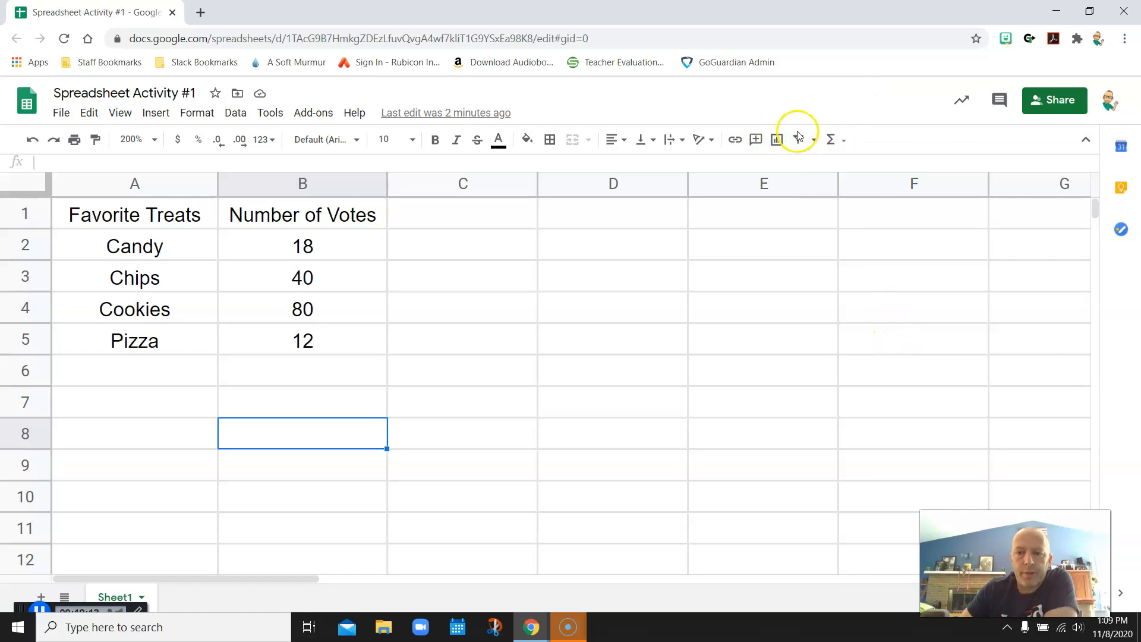
left_click(779, 141)
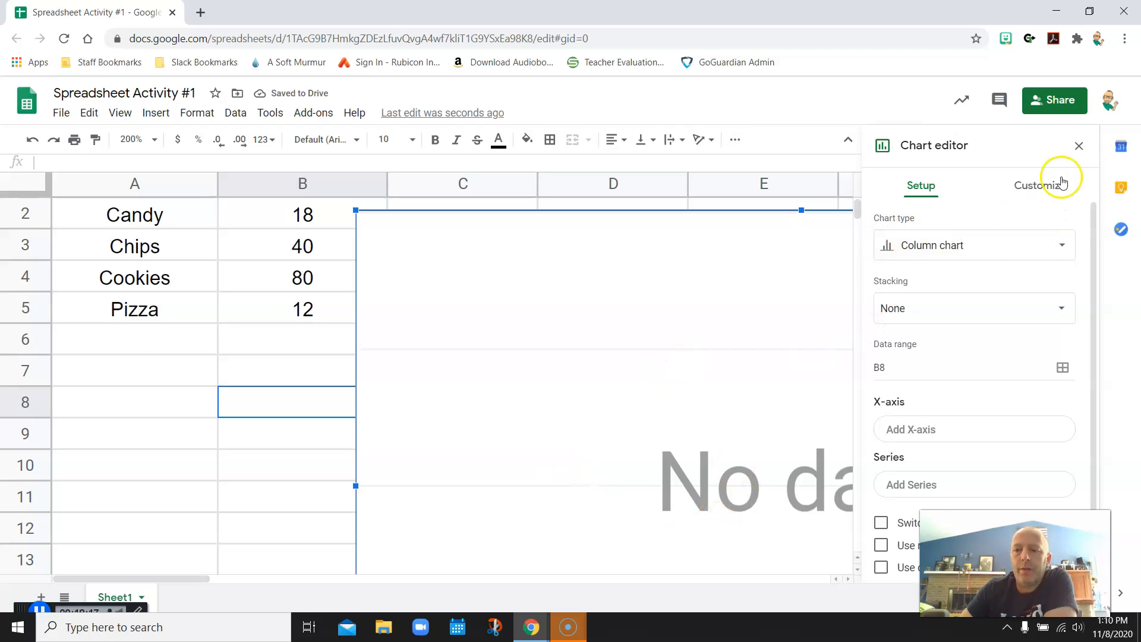
left_click(1079, 147)
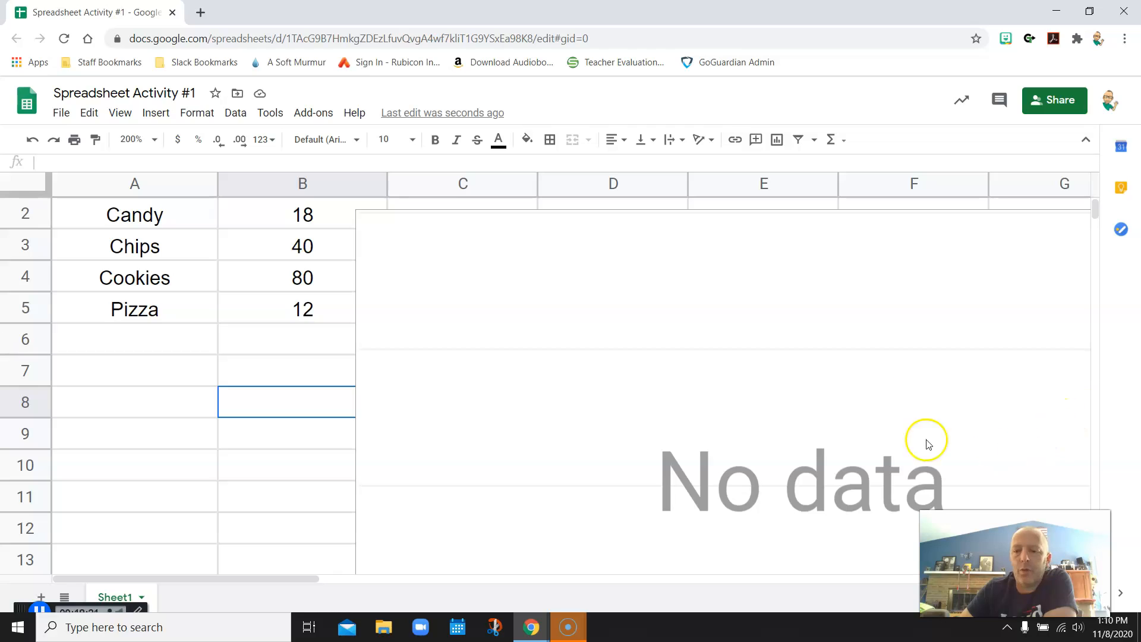
left_click(32, 139)
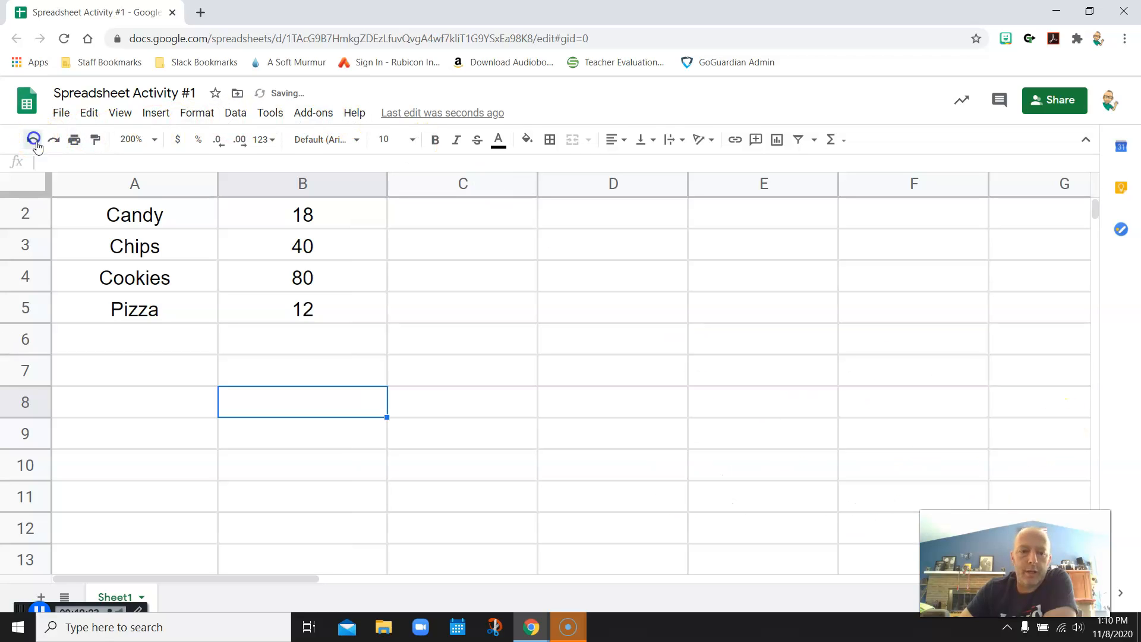
At 100% zoom, insert a column chart from the data in cells A1 through B5 and move it directly beneath the table.
scroll(149, 238, "up", 1)
left_click(121, 216)
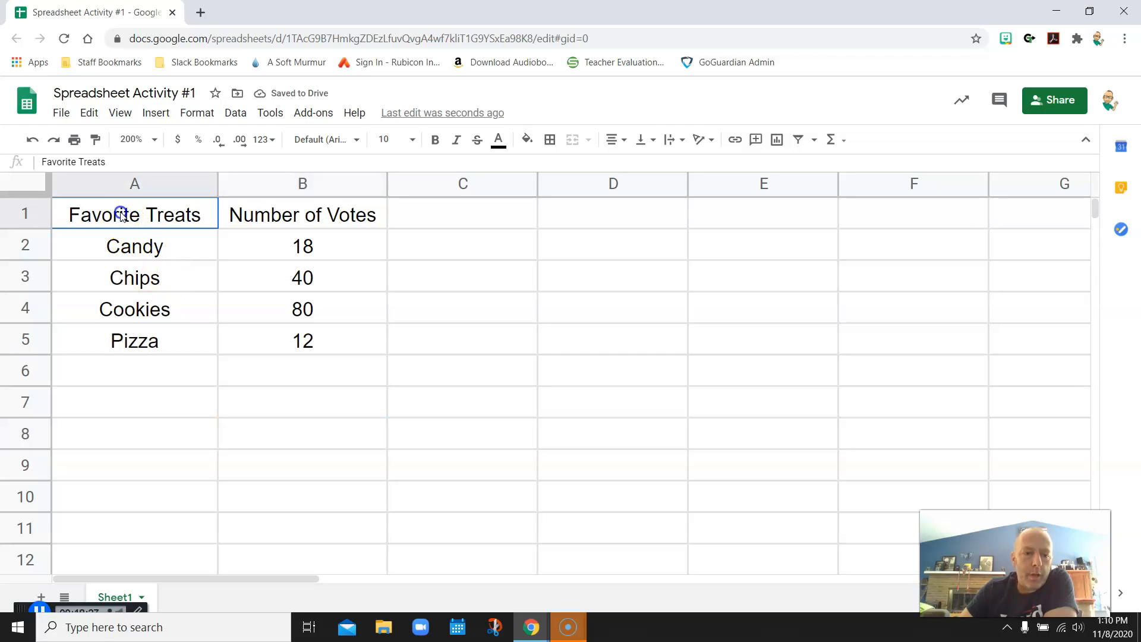
left_click_drag(120, 216, 281, 345)
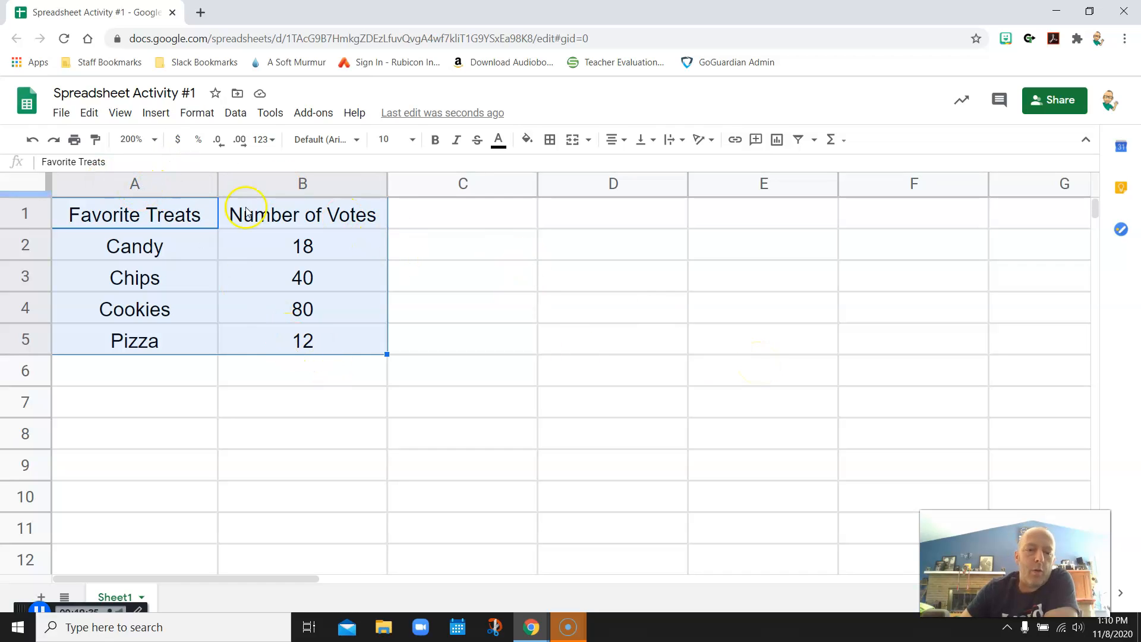
left_click(152, 140)
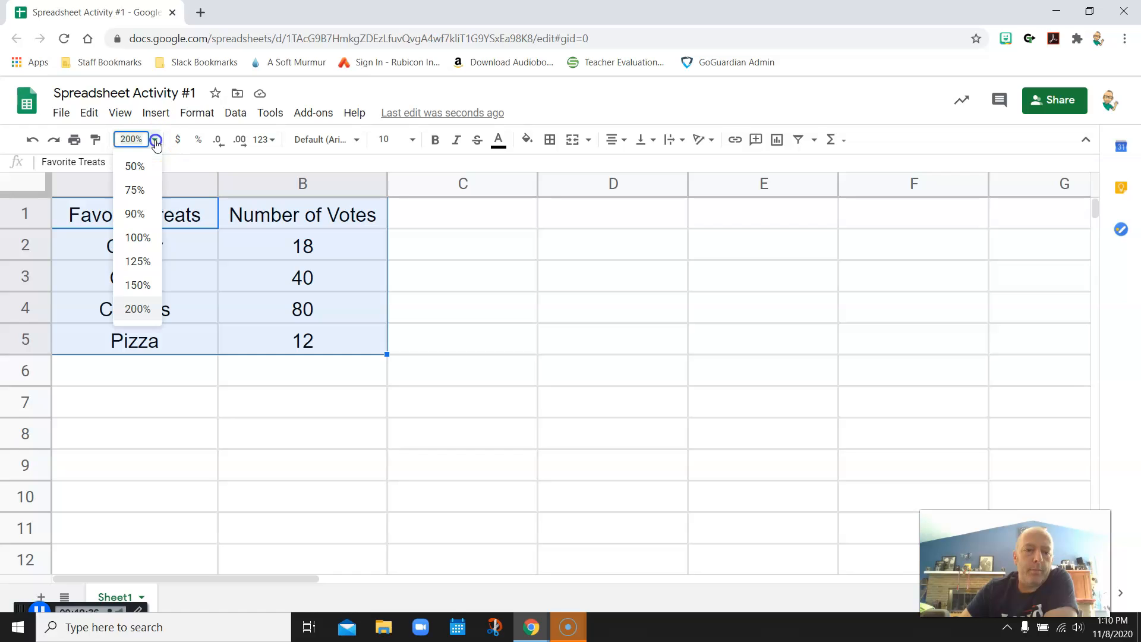
left_click(136, 239)
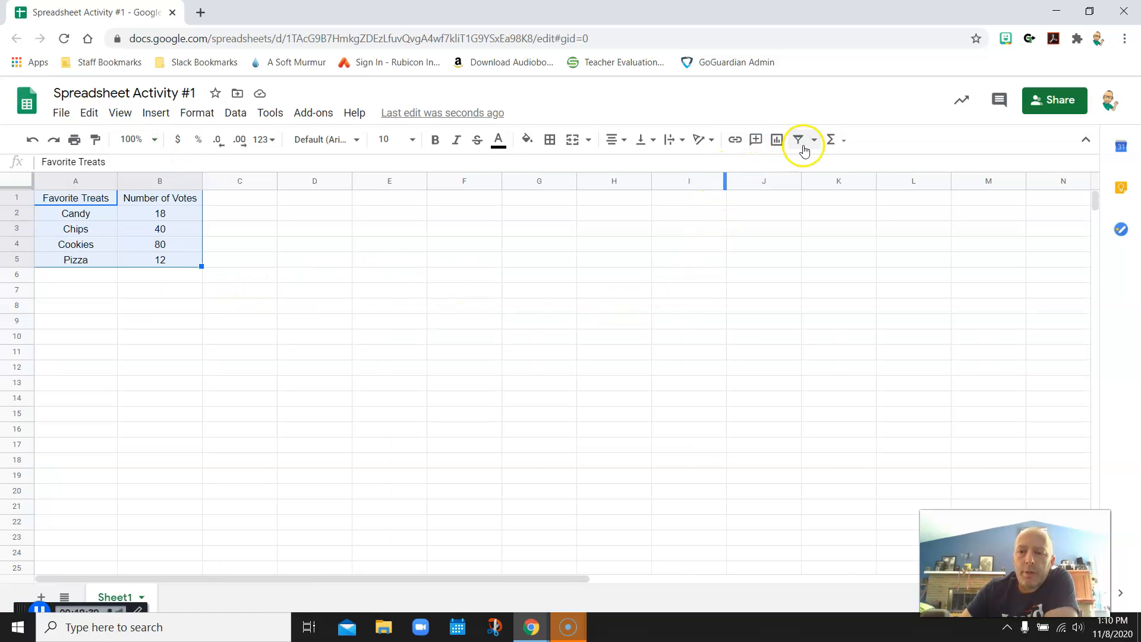
left_click(779, 144)
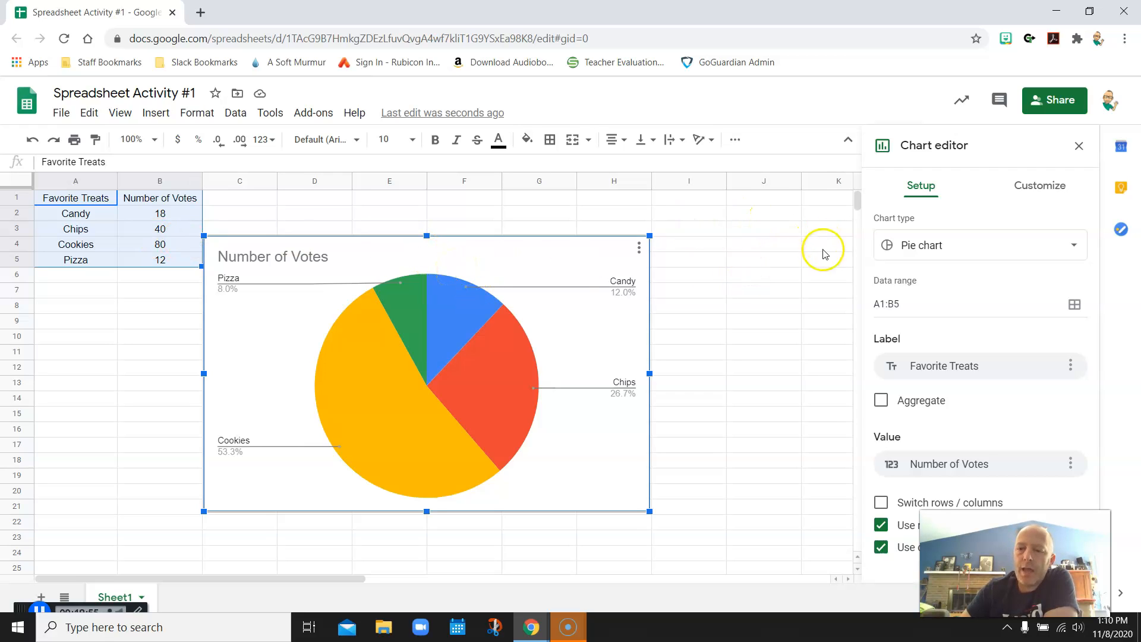
left_click(1074, 250)
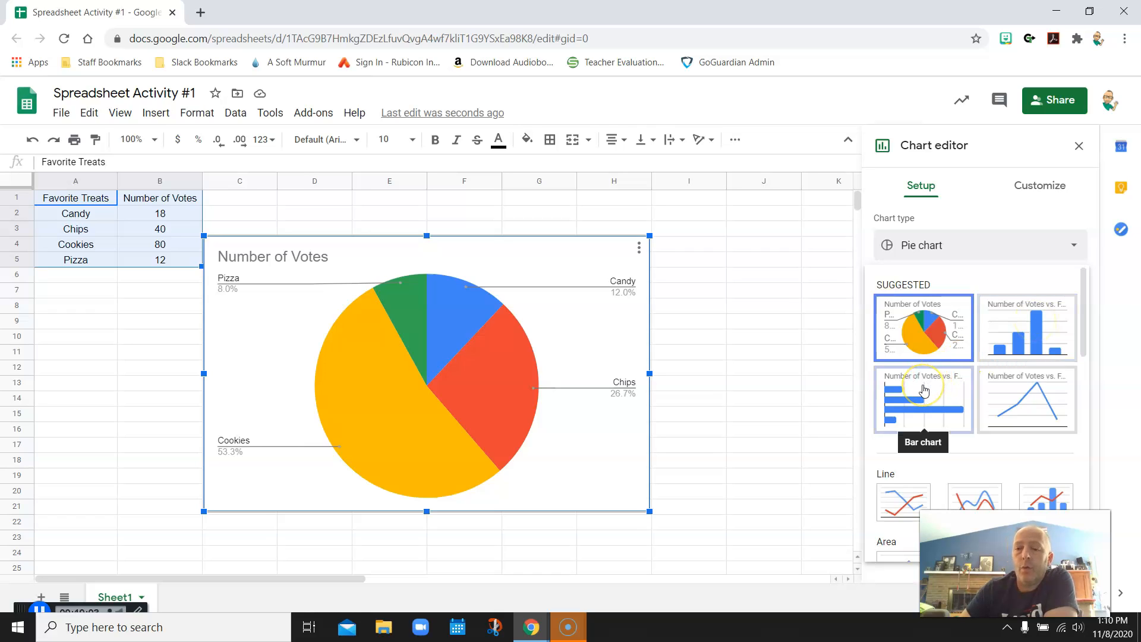
left_click(1035, 327)
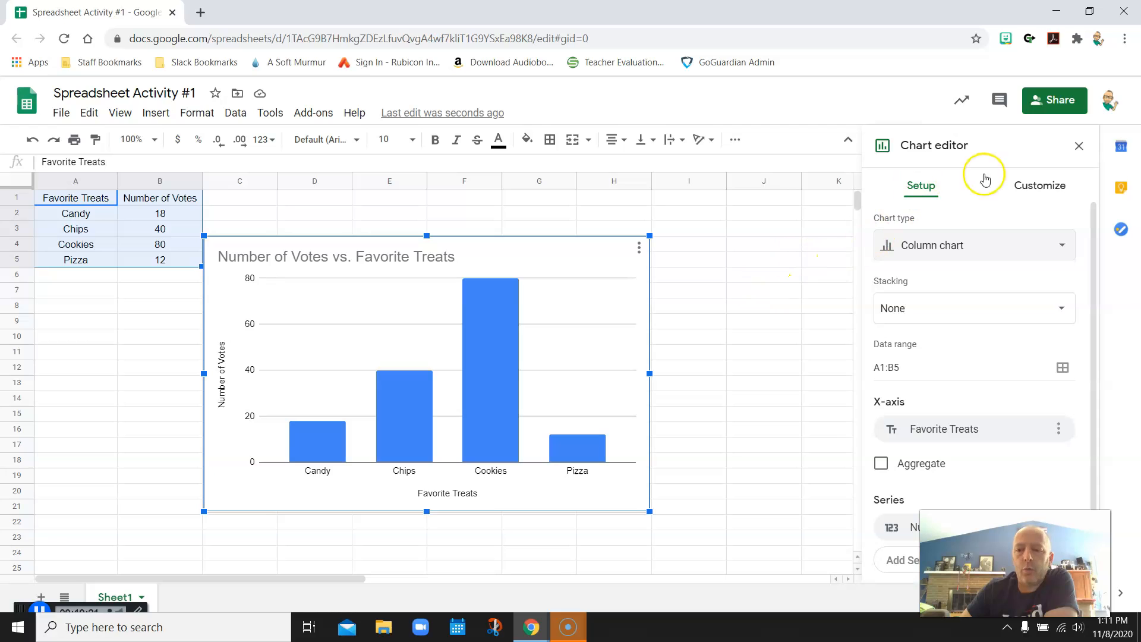
left_click_drag(444, 240, 289, 286)
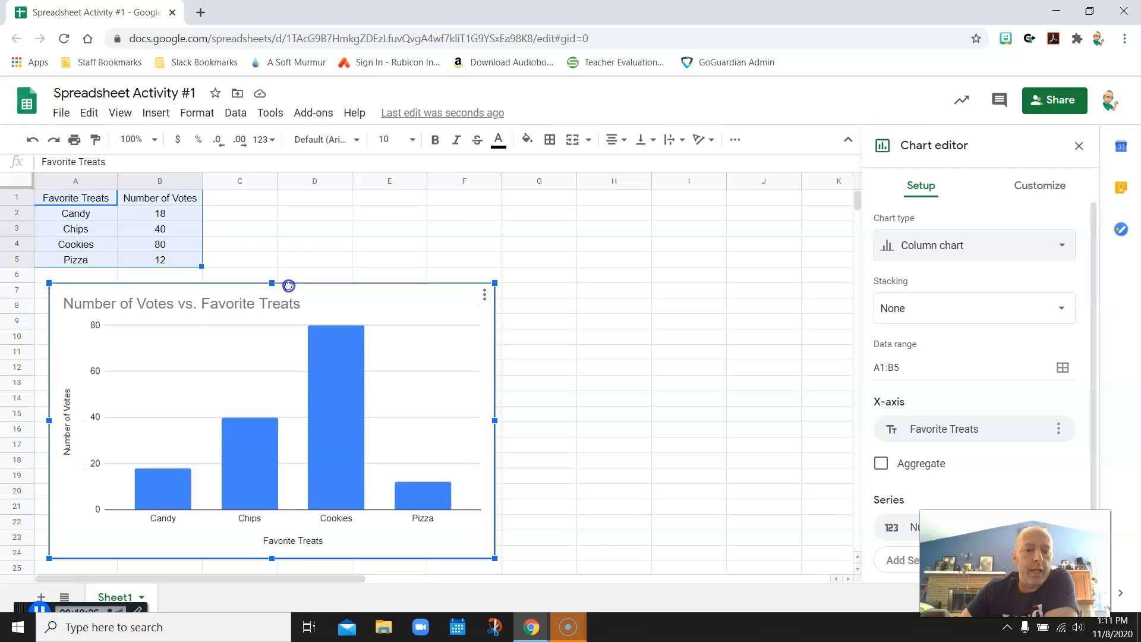
left_click(548, 333)
Change the column chart's title to "Favorite Treats".
left_click(135, 304)
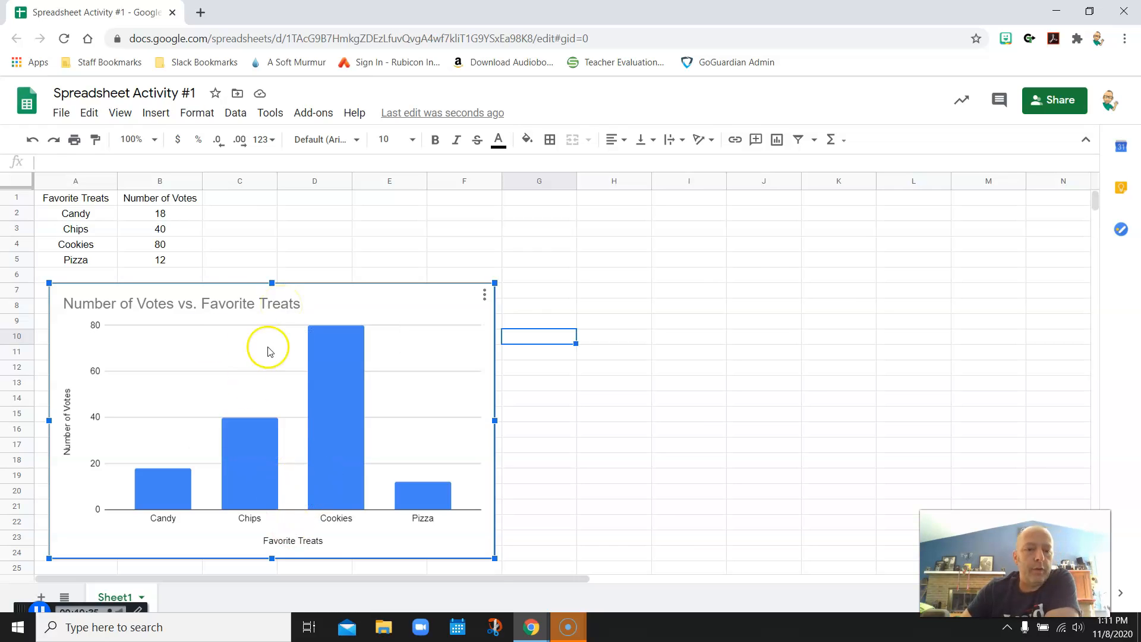
double_click(226, 305)
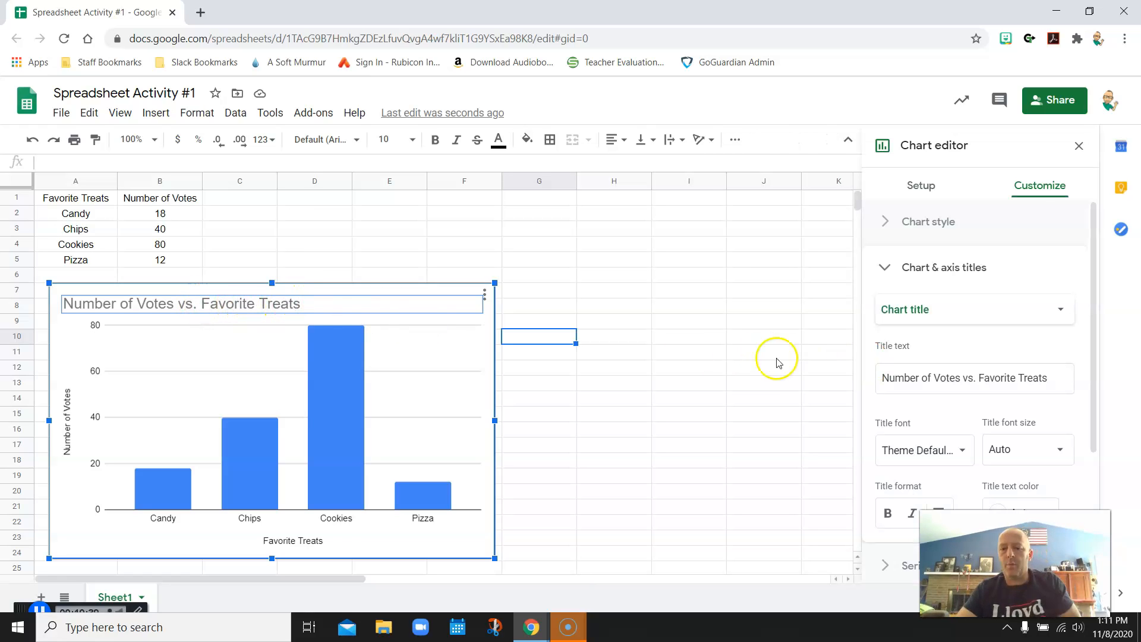
left_click(300, 305)
triple_click(303, 302)
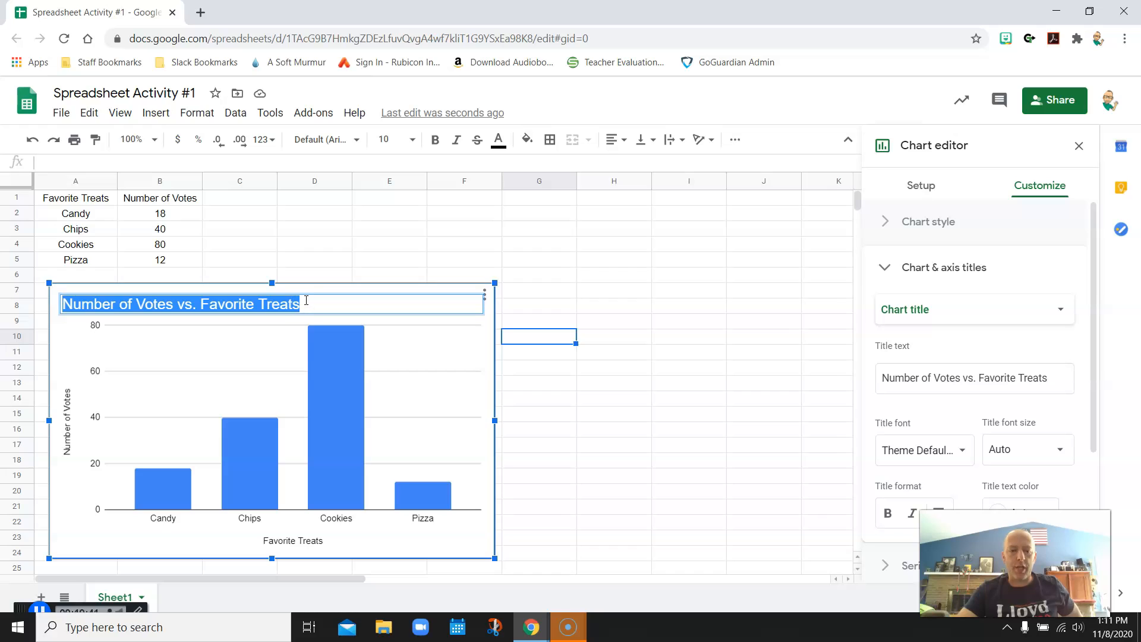
type("F")
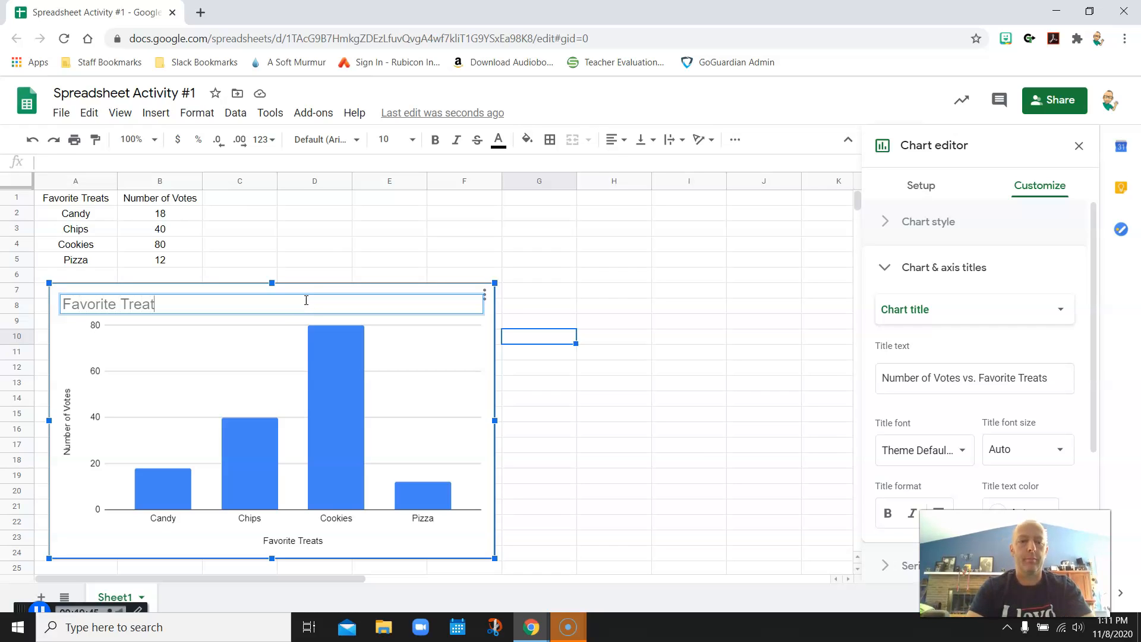
left_click(676, 368)
Center the title of the column chart and deselect the chart.
double_click(126, 301)
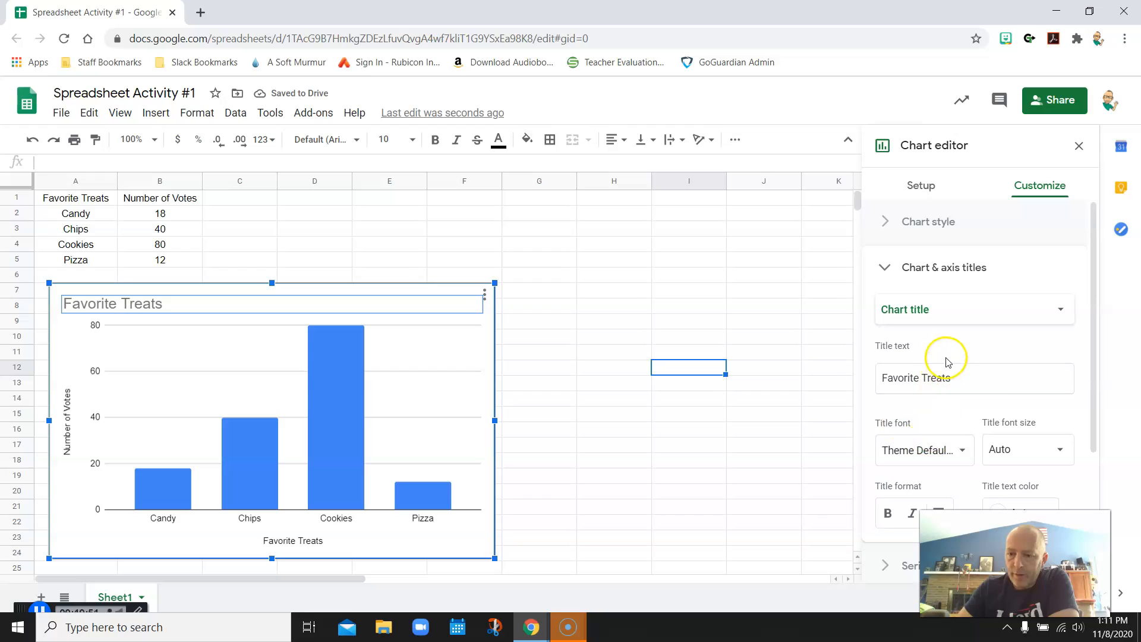
scroll(944, 365, "down", 3)
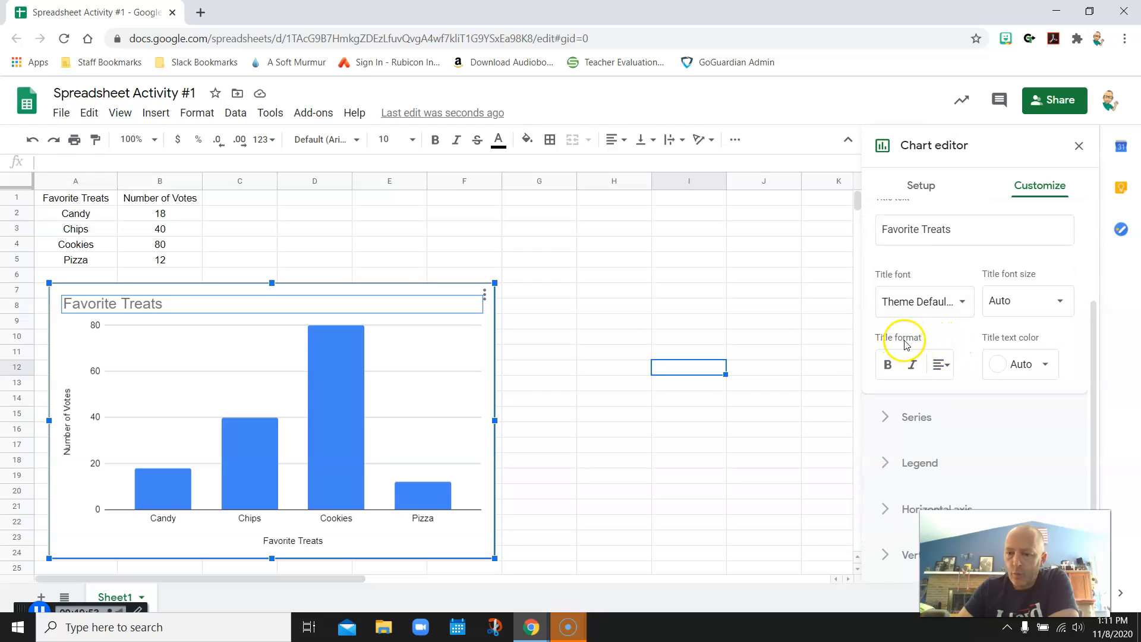
left_click(942, 364)
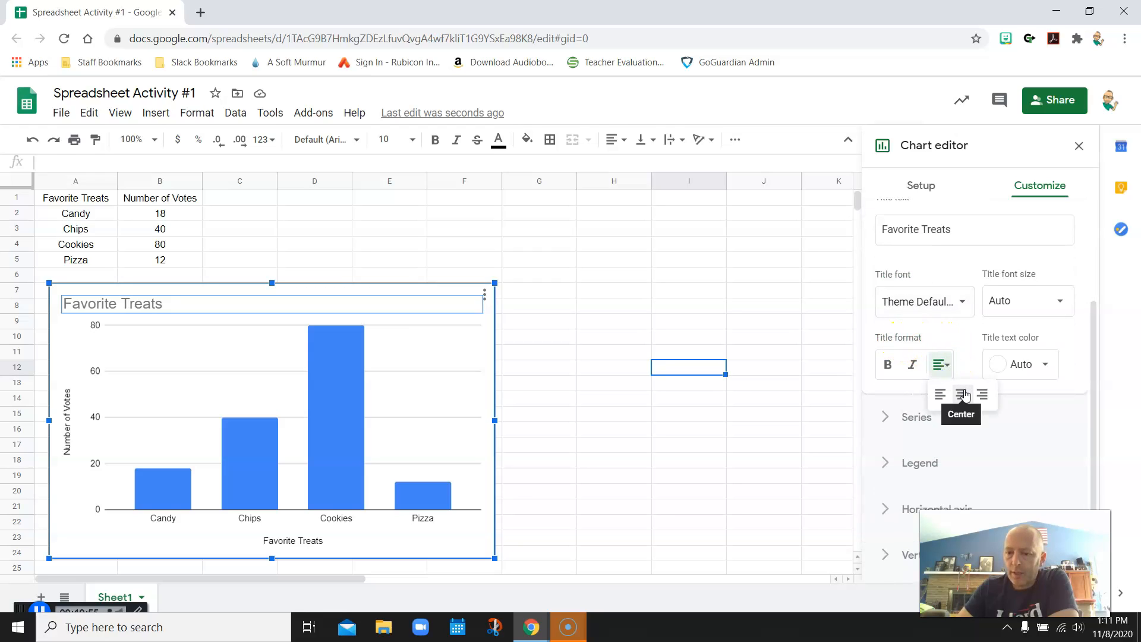
left_click(963, 394)
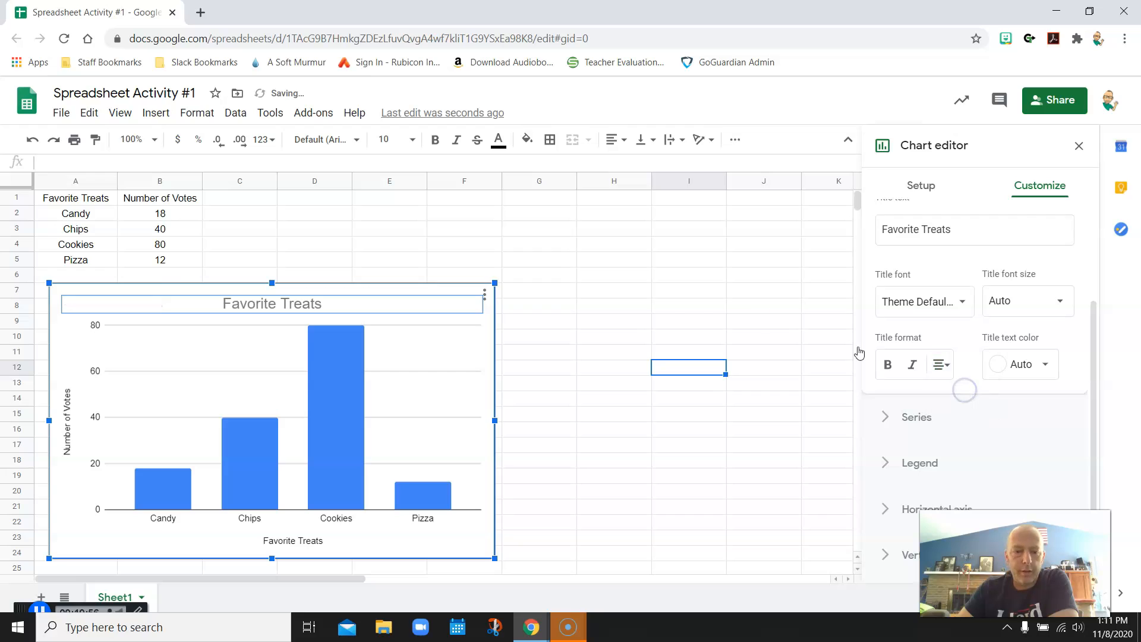
left_click(694, 306)
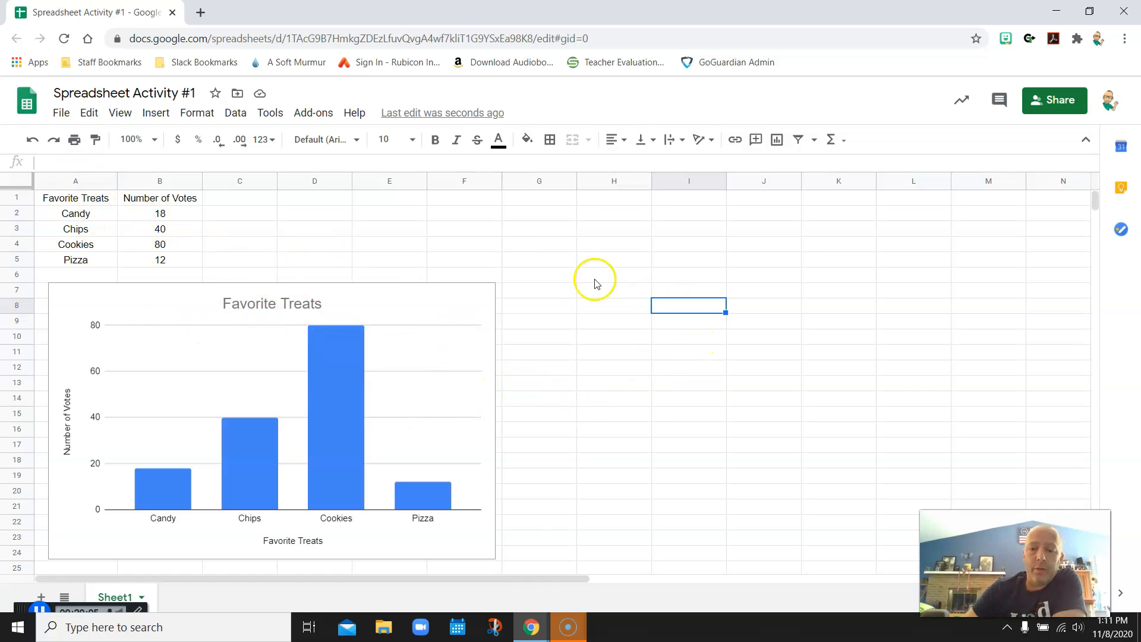
Change the Pizza vote count in cell B5 to 22.
left_click(451, 244)
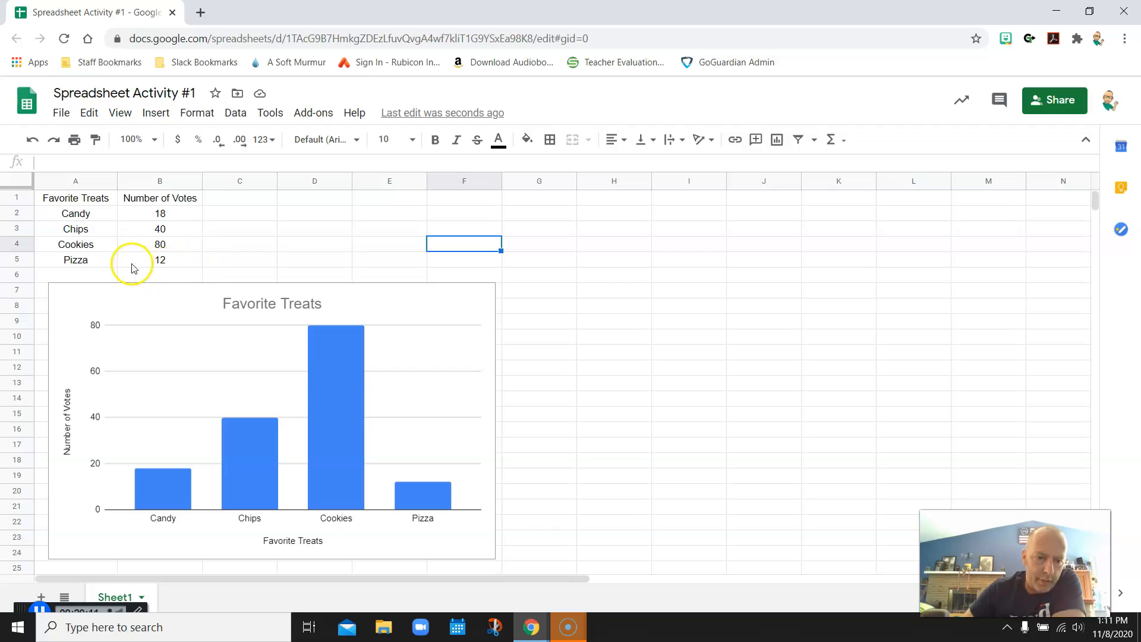
left_click(153, 262)
left_click(57, 161)
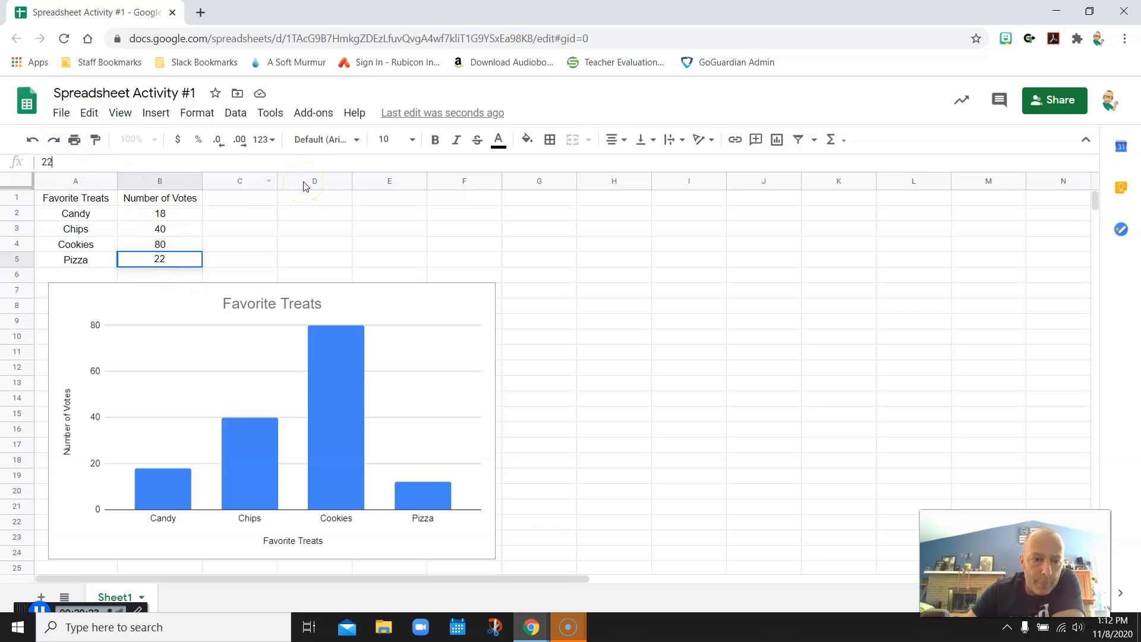
key("Return")
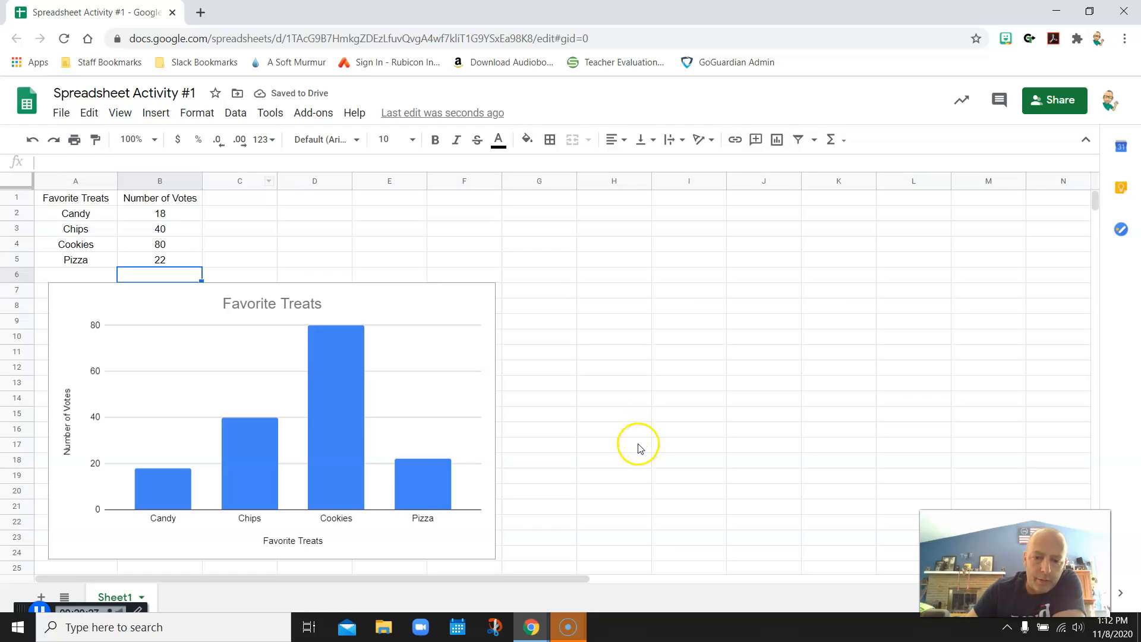
Set the Pizza vote count in cell B5 back to 12.
left_click(176, 263)
type("12")
key("Return")
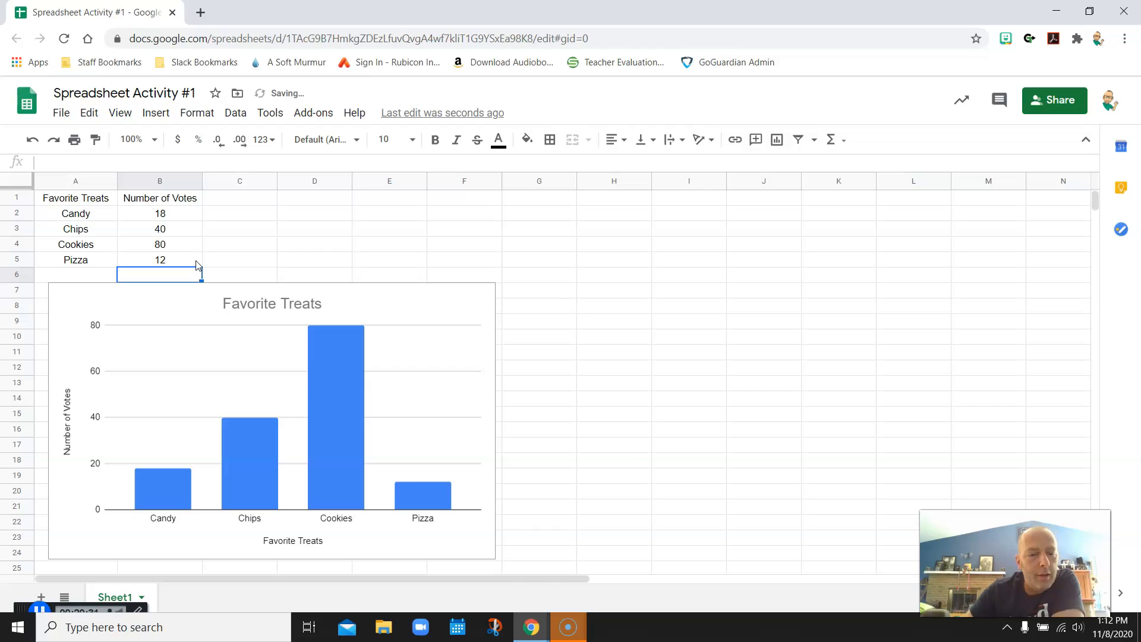
left_click(639, 325)
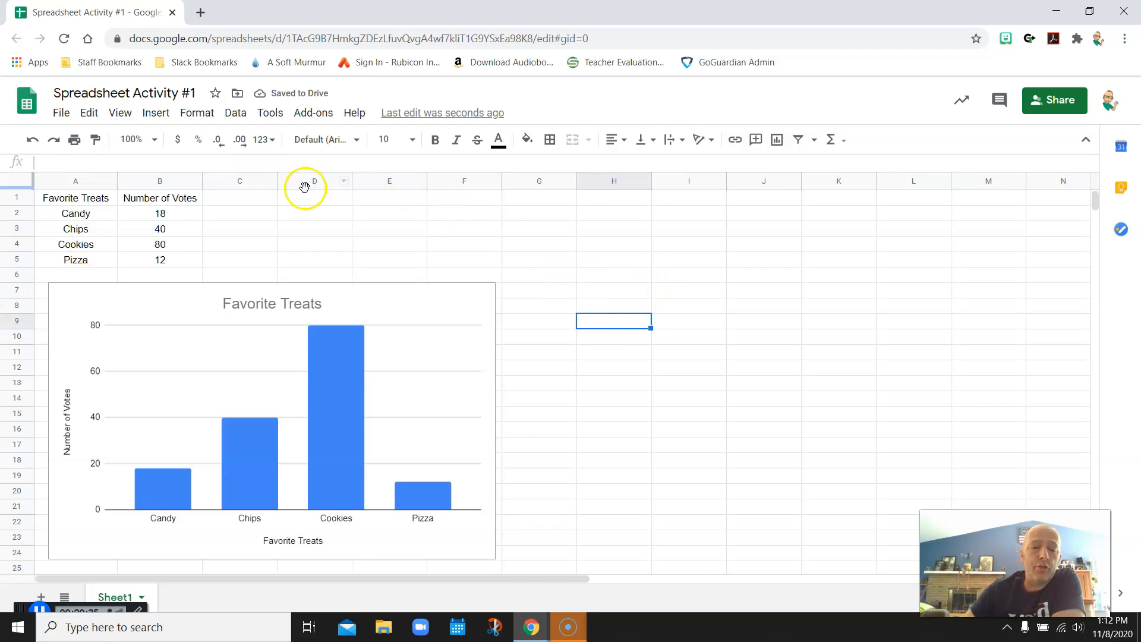